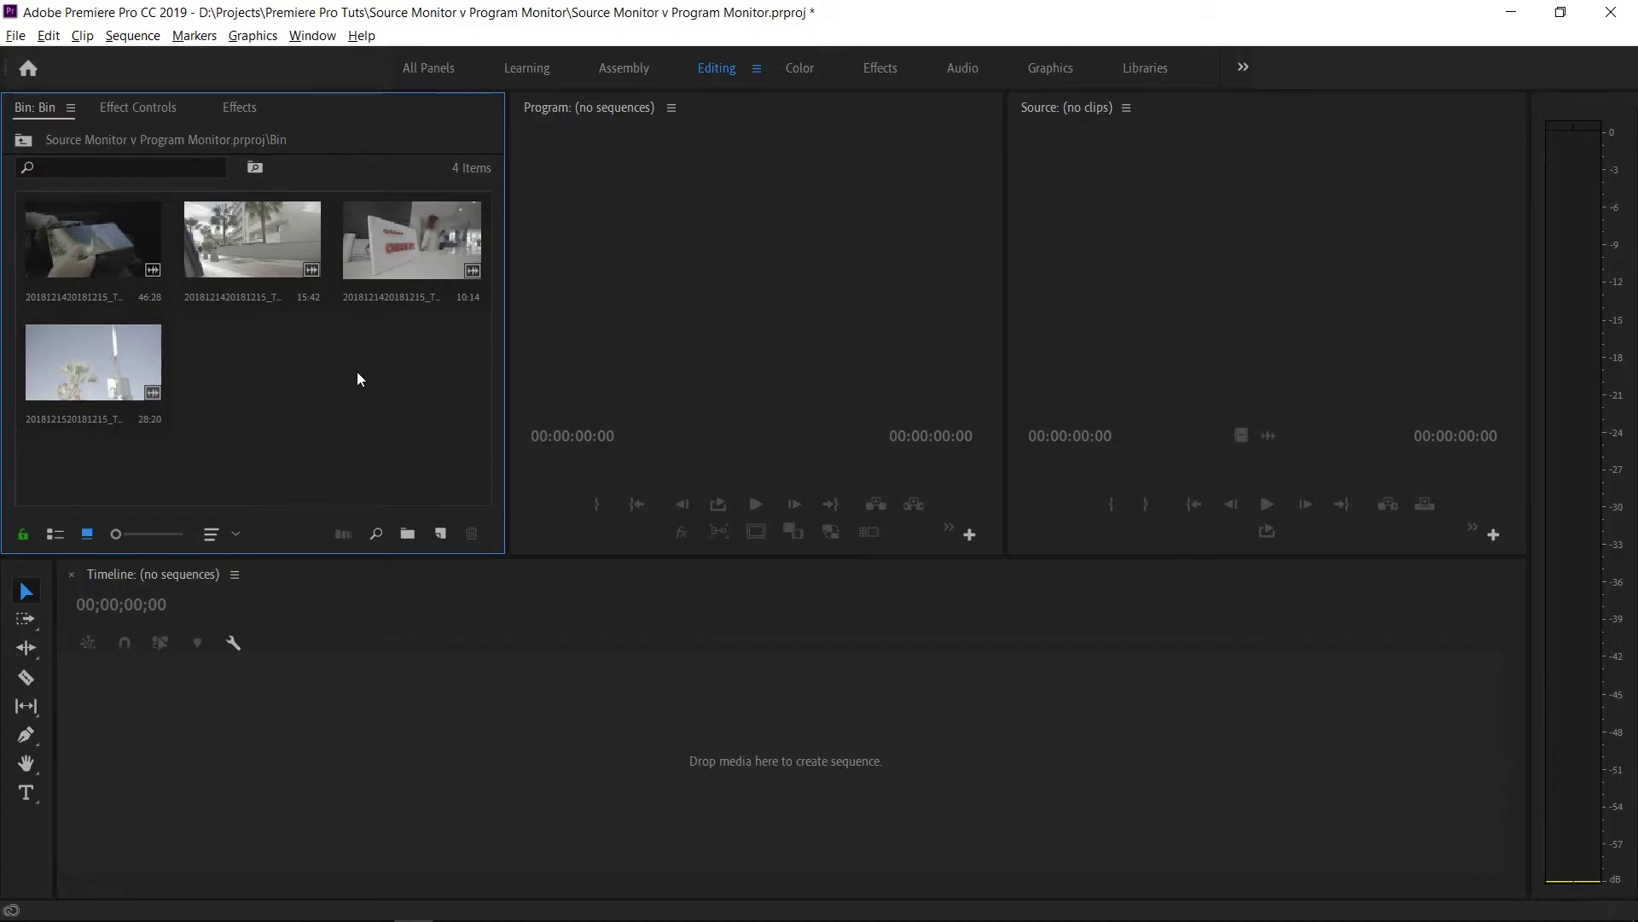
Step: Load the Tenerife_01_56 palm-tree clip into the Source Monitor, then scrub and play through it
double_click(85, 360)
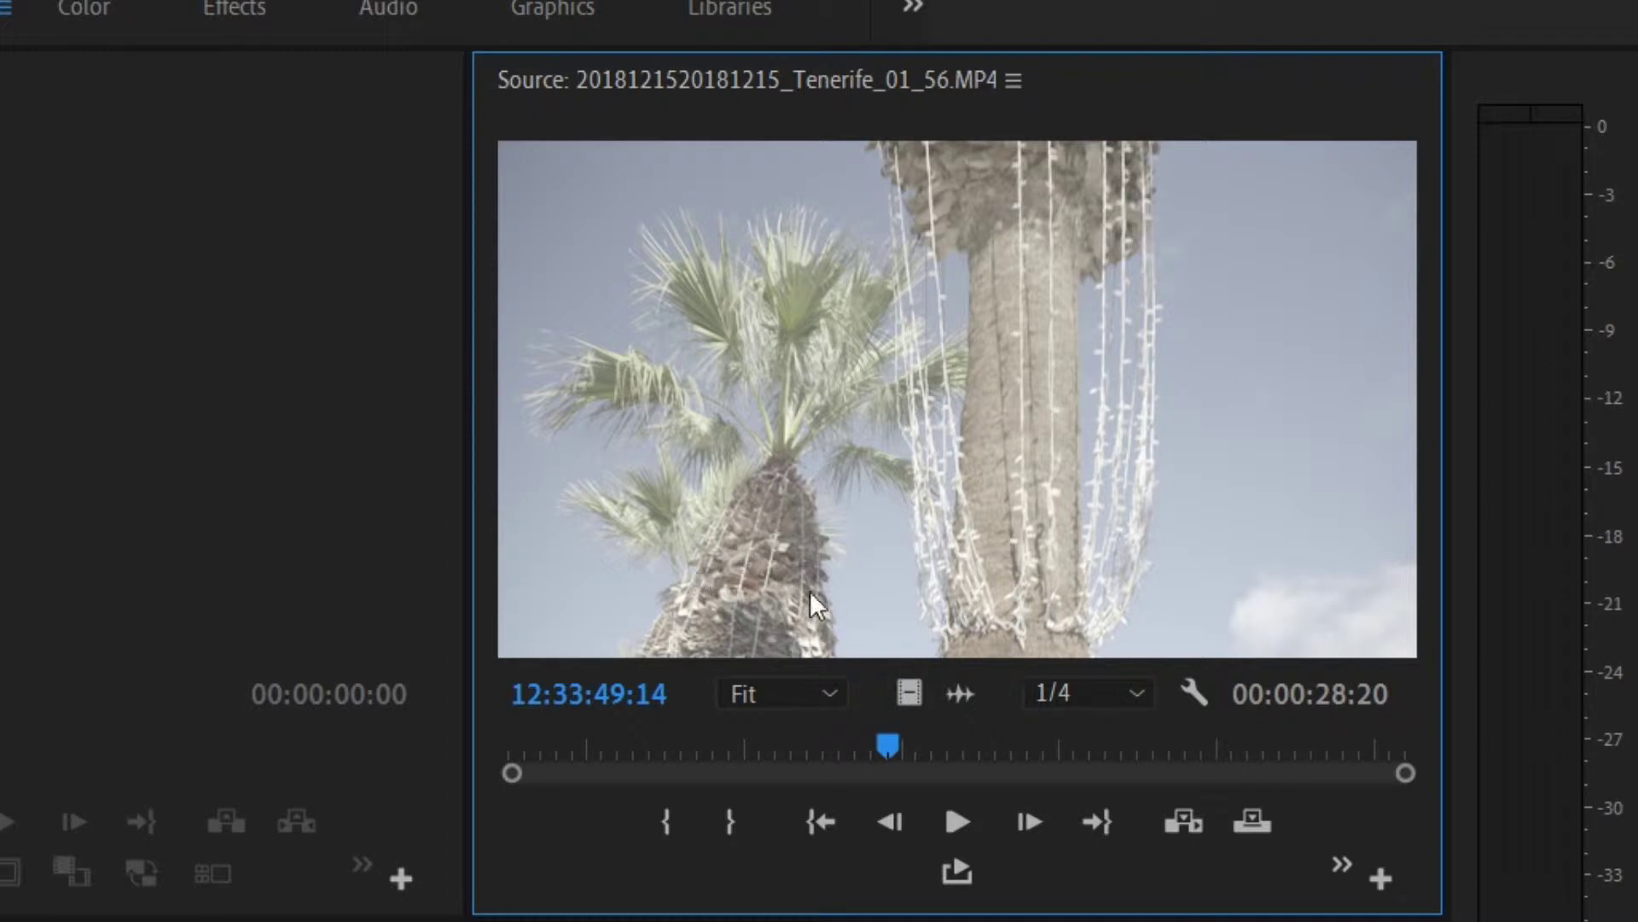
drag(599, 731, 306, 715)
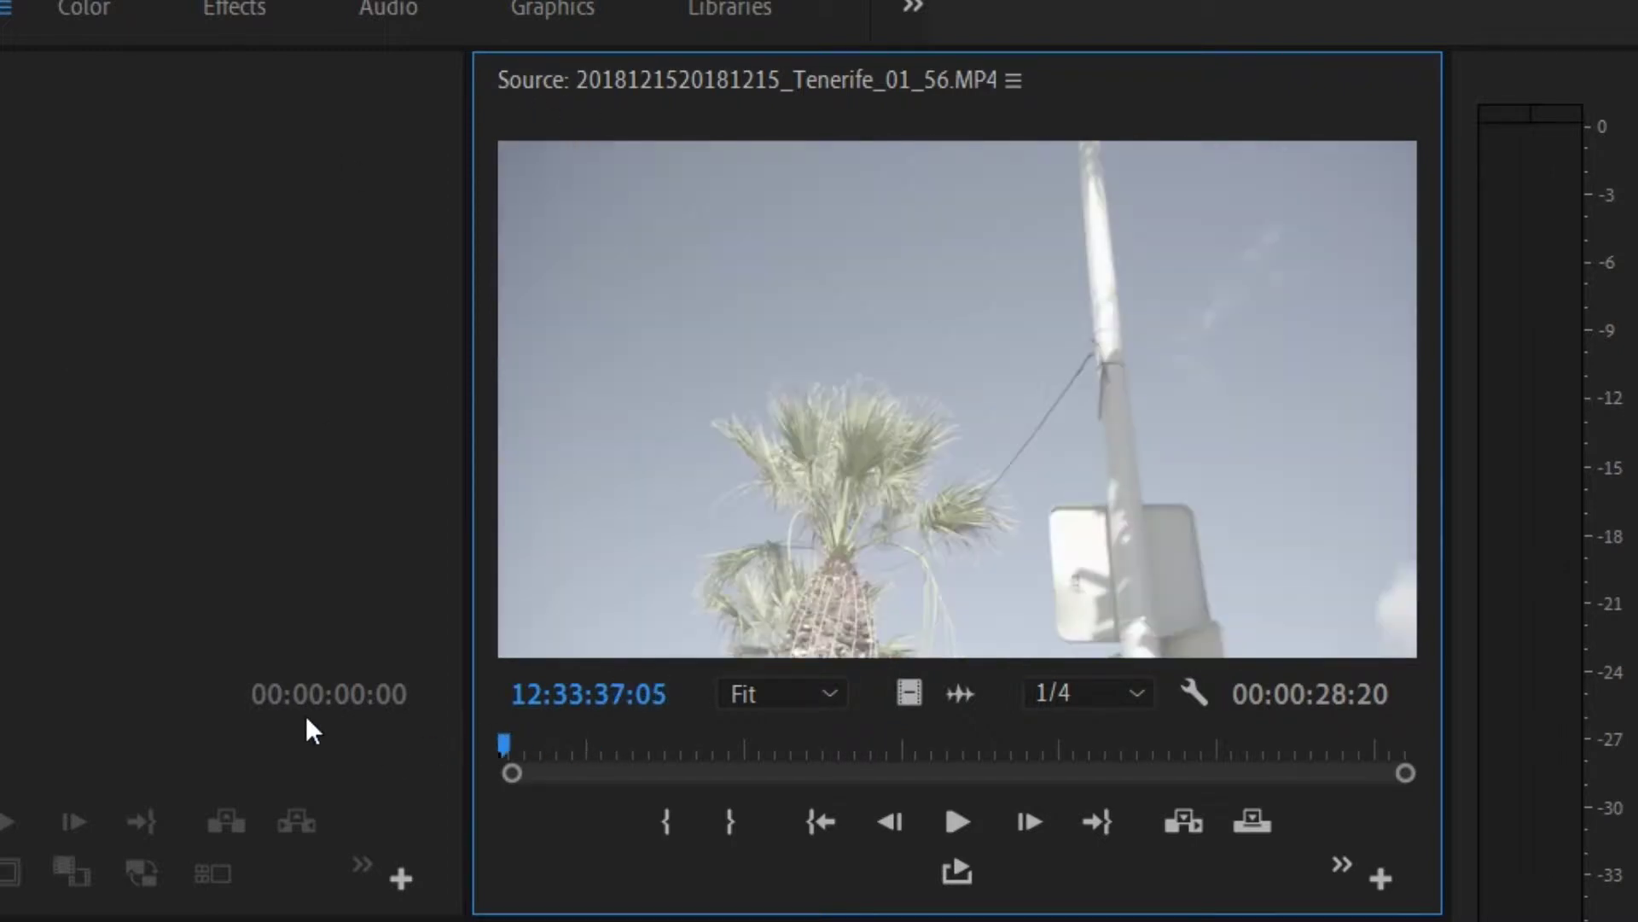
key(space)
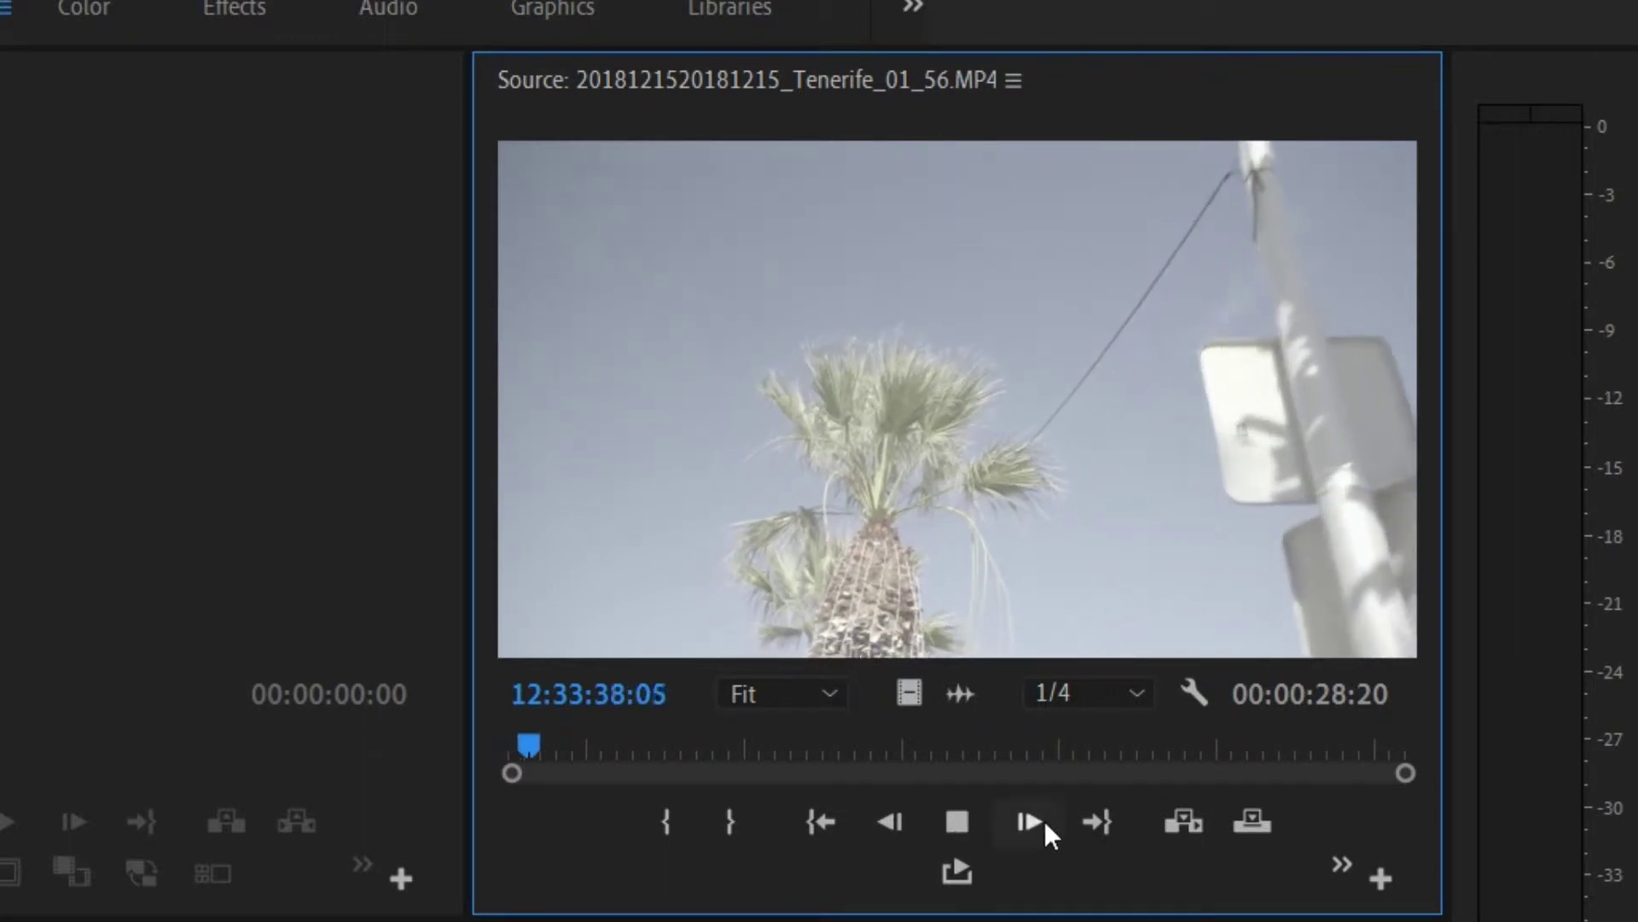
key(space)
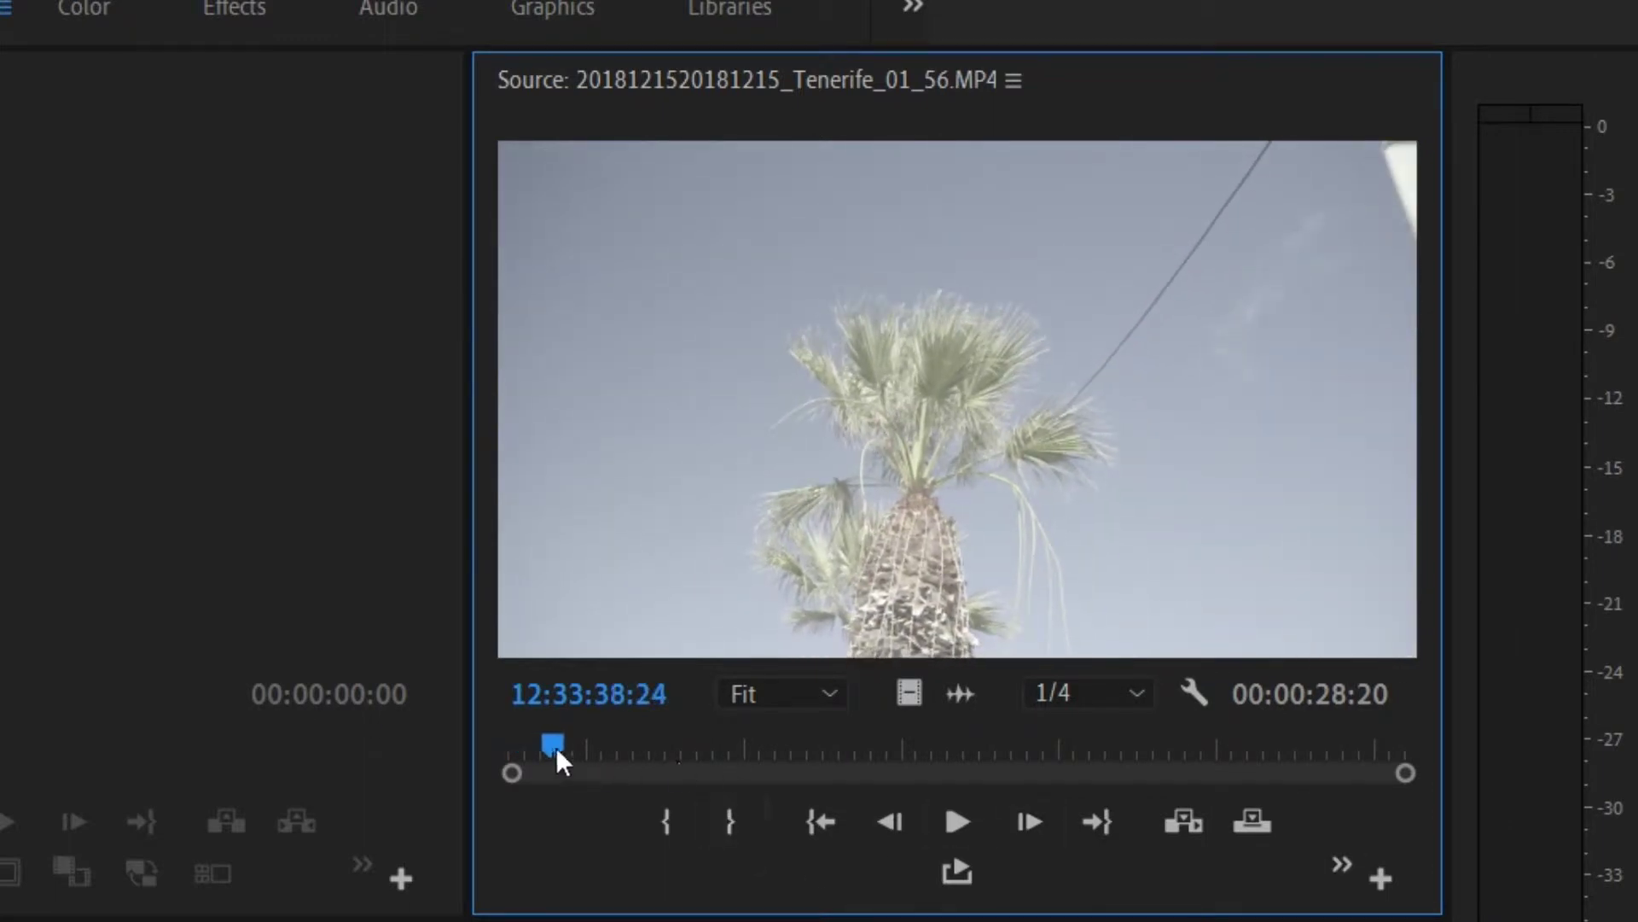
drag(555, 746, 668, 766)
Step: Set the Source Monitor playback resolution to 1/8 and play the clip
click(1104, 691)
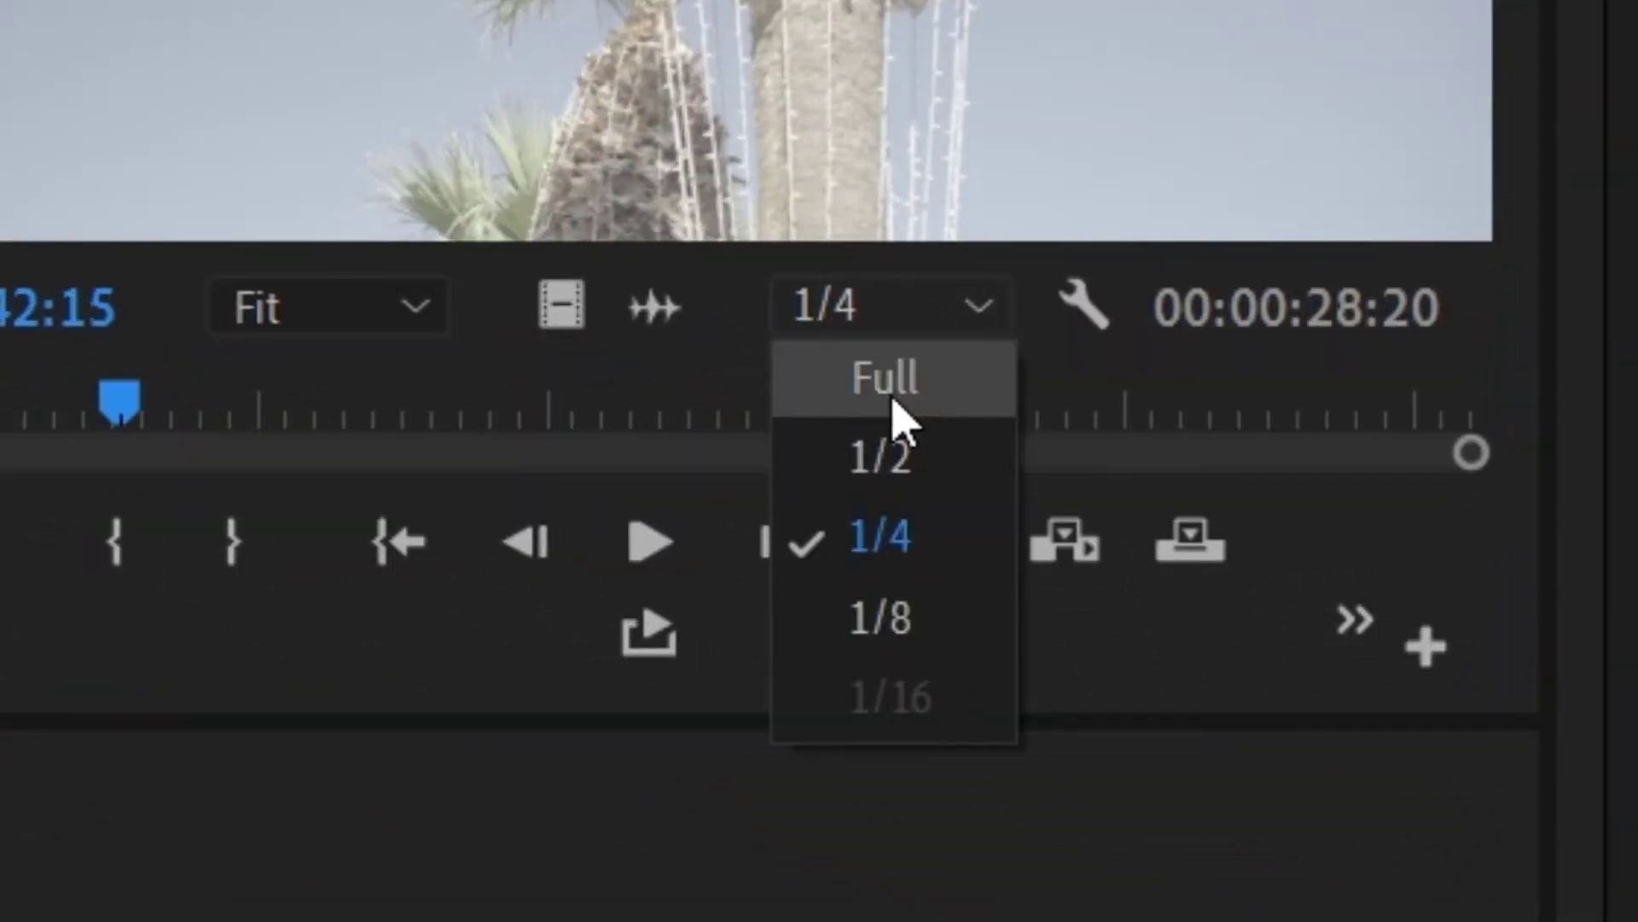
click(932, 641)
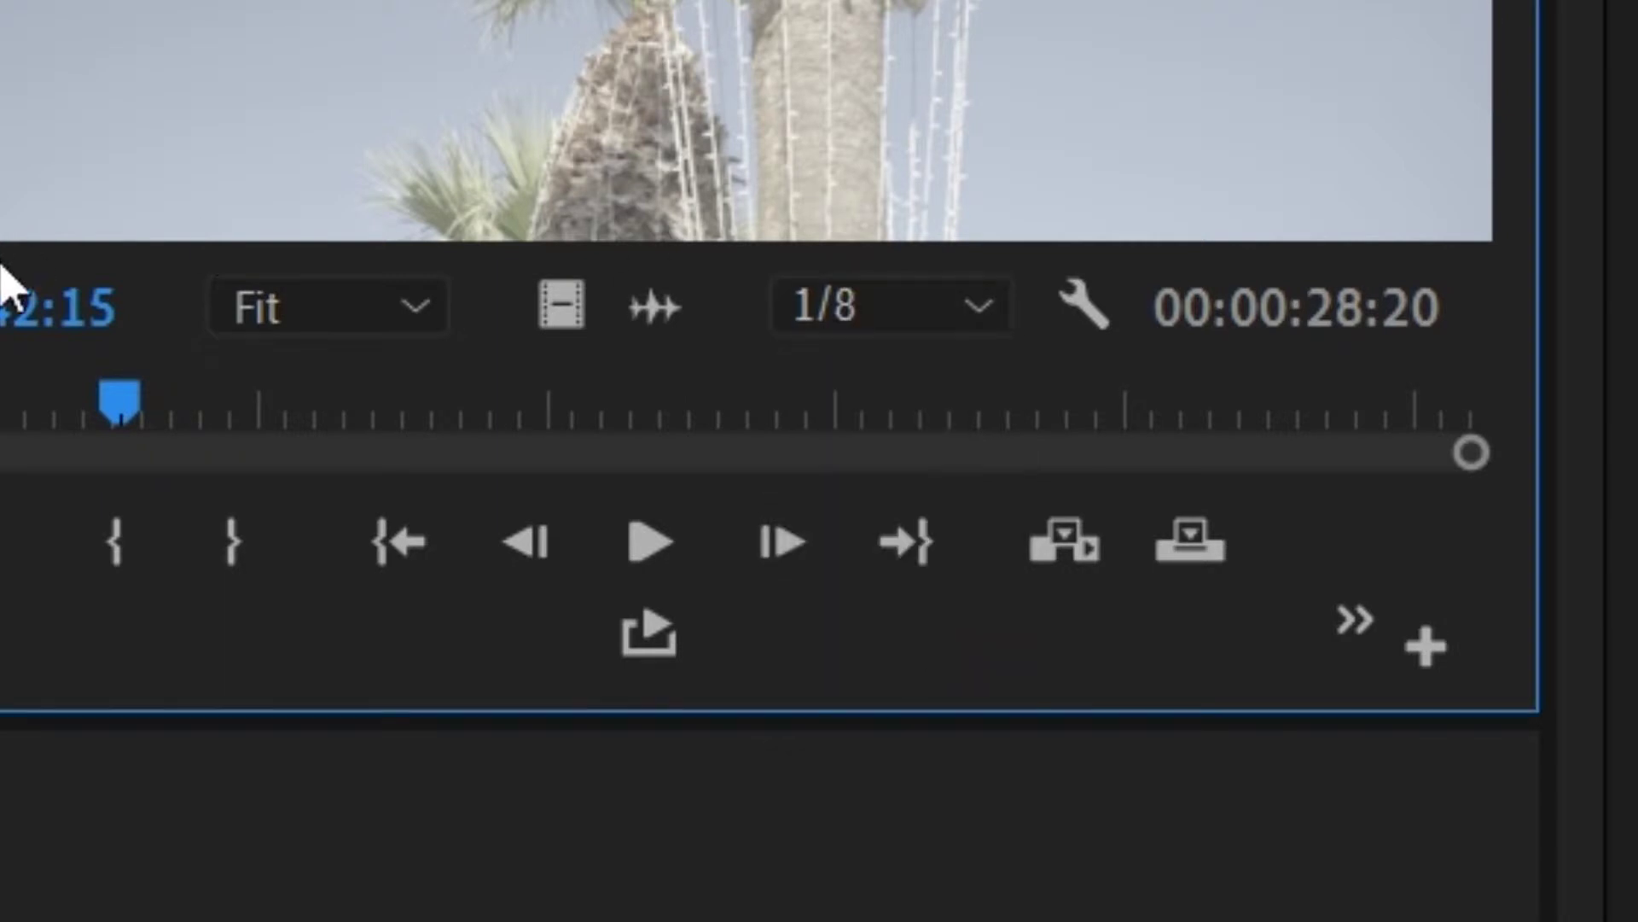
key(space)
key(space)
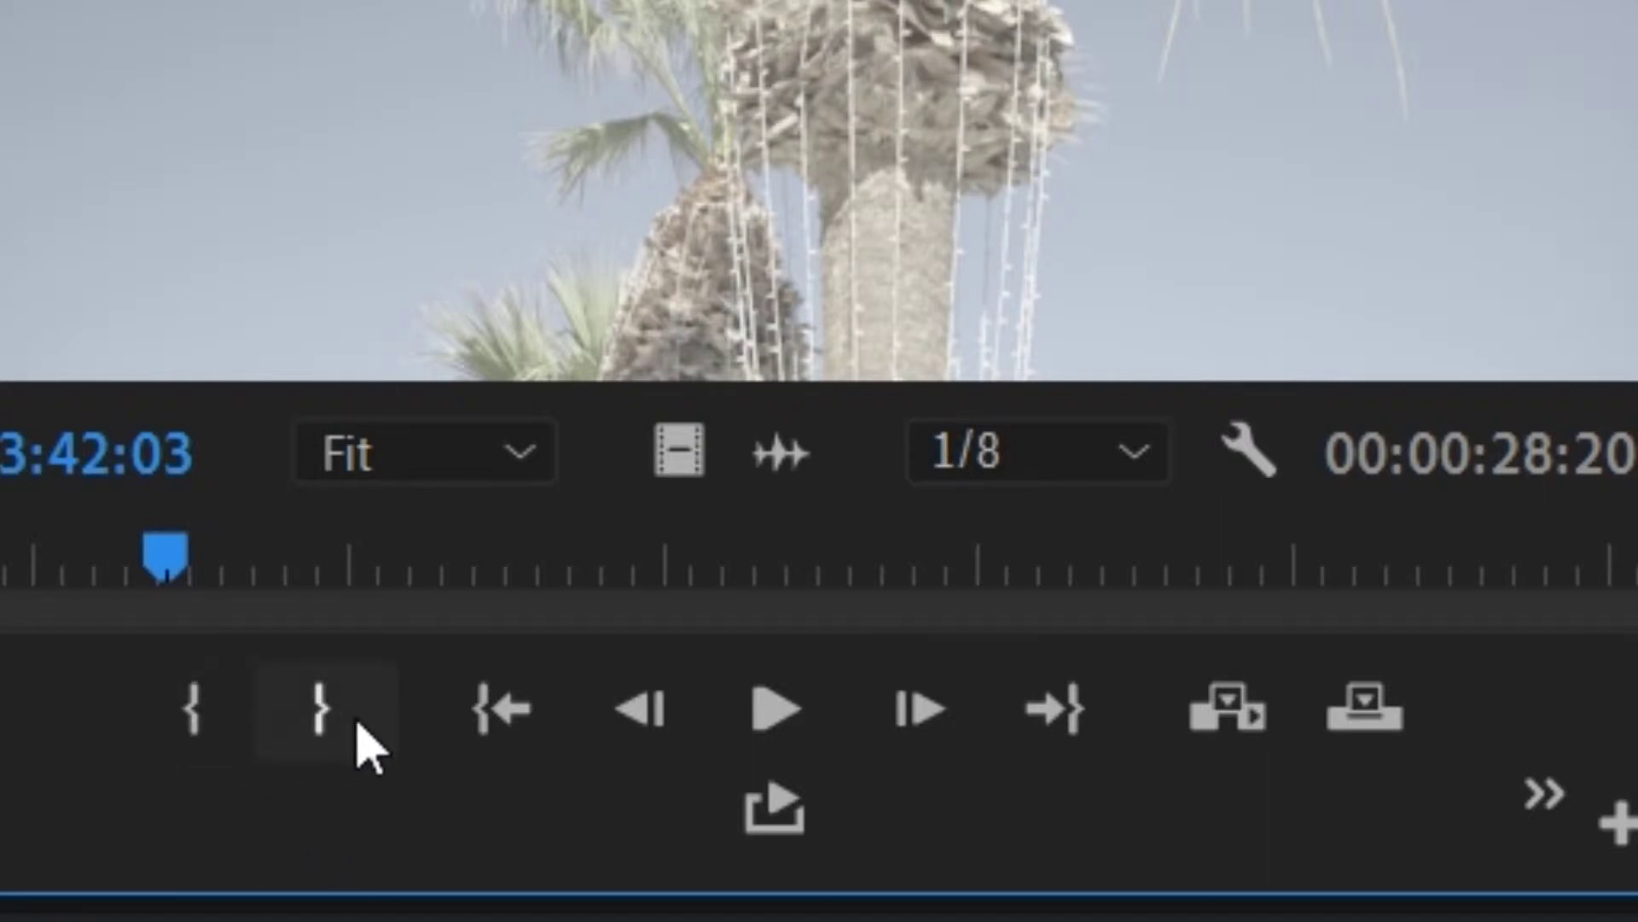
Step: Mark In and Out points, then re-mark In later for a 00:00:03:03 range
click(215, 730)
key(space)
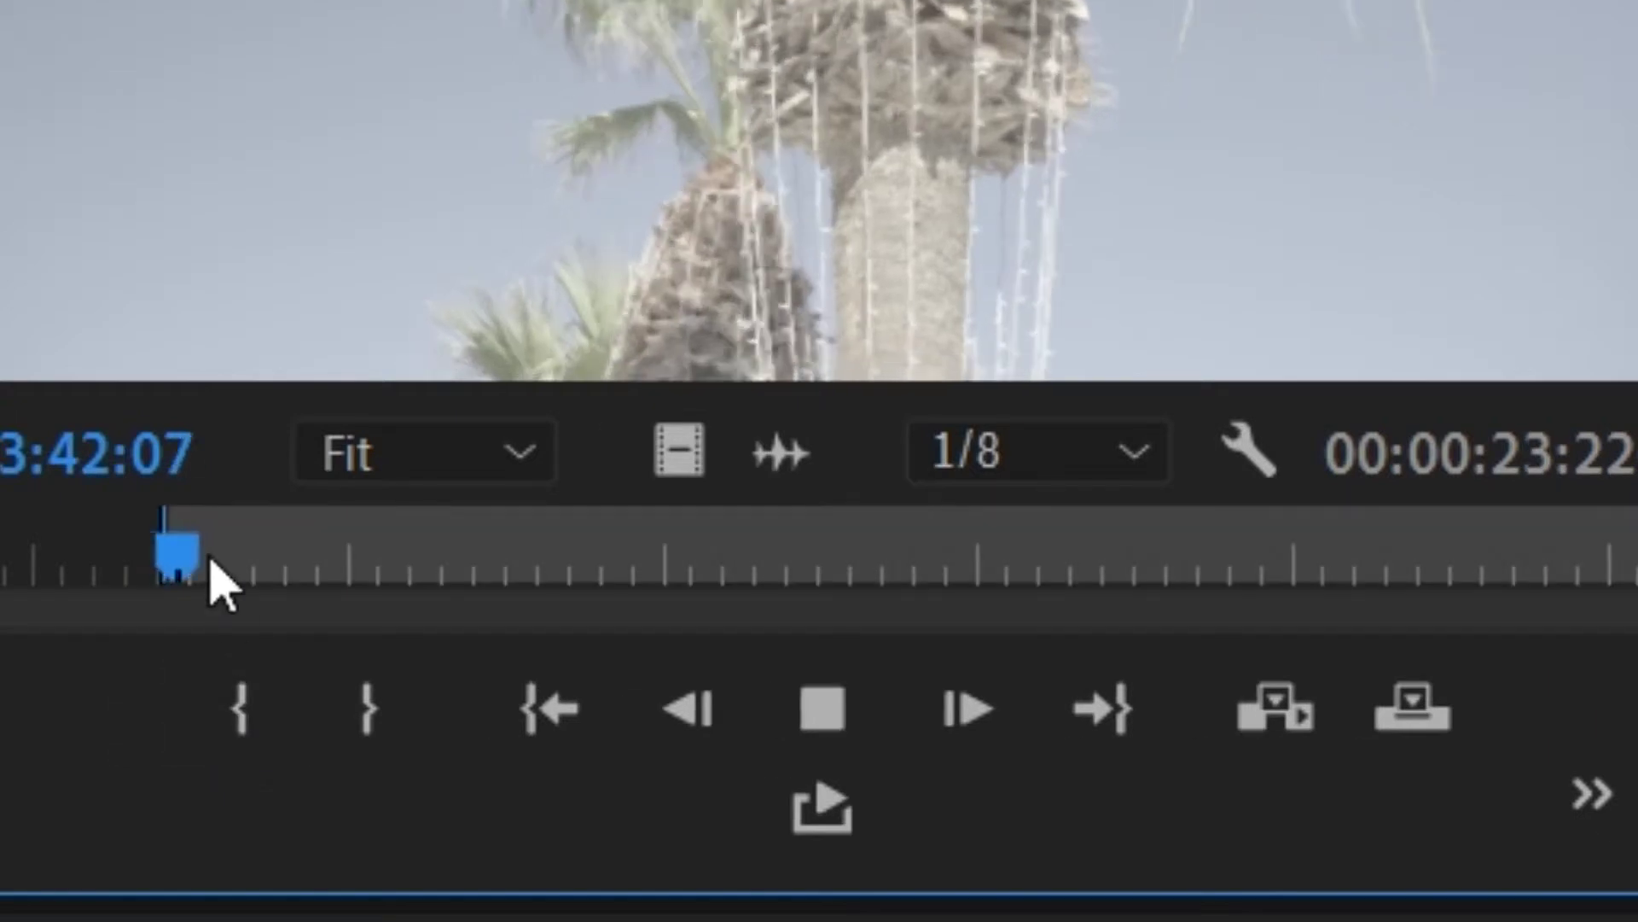
click(369, 734)
key(space)
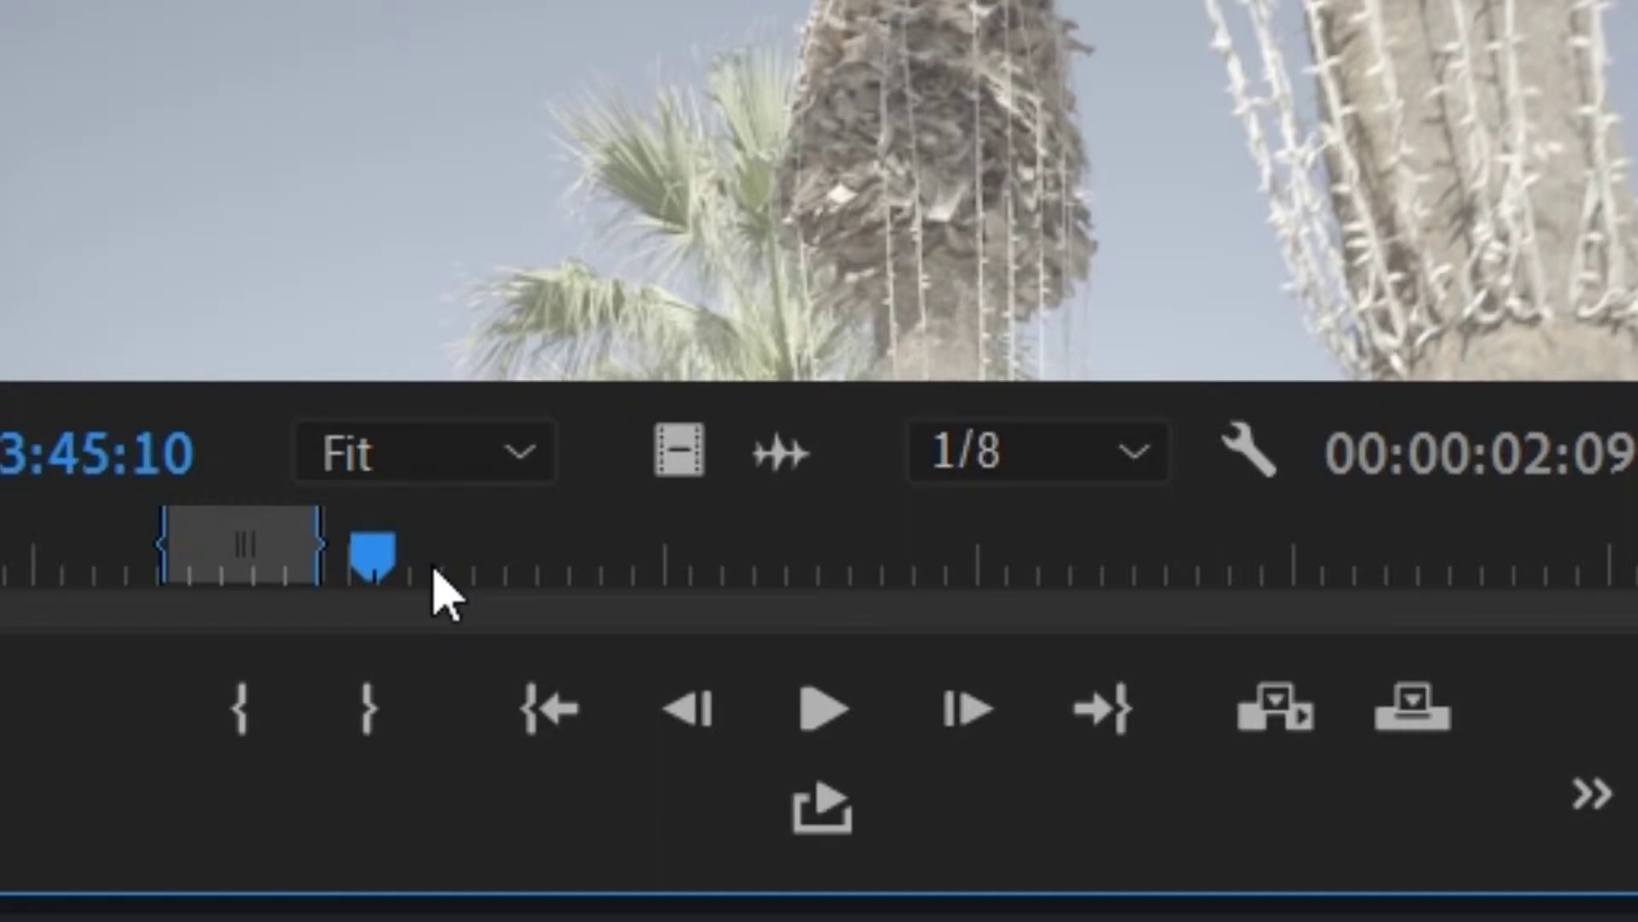
drag(359, 557, 523, 537)
key(i)
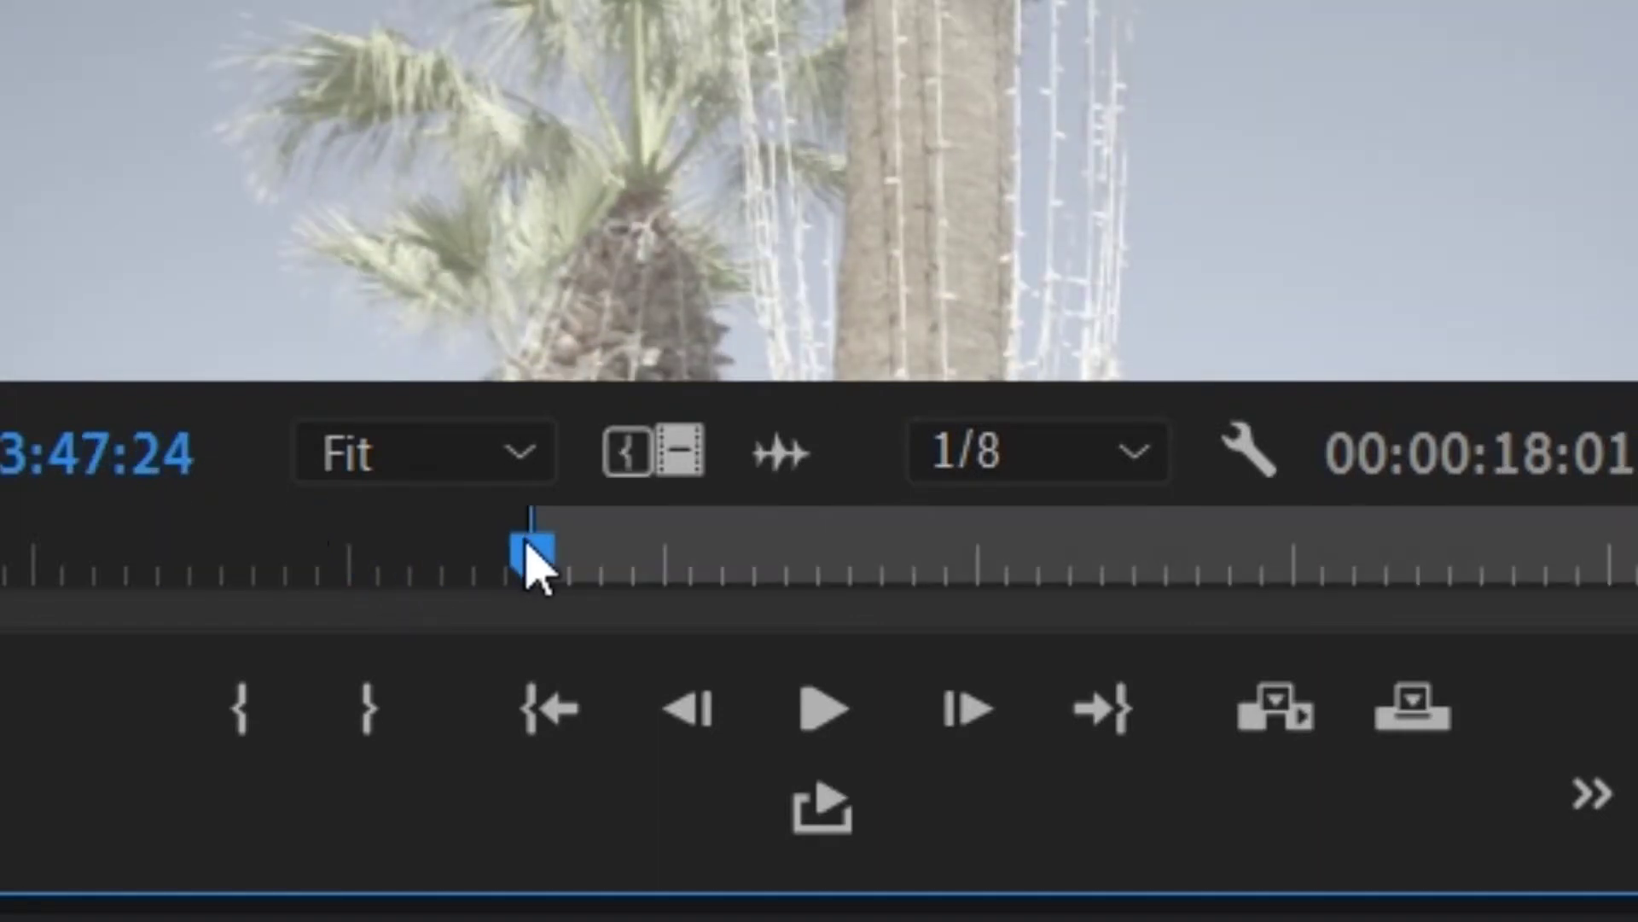
key(space)
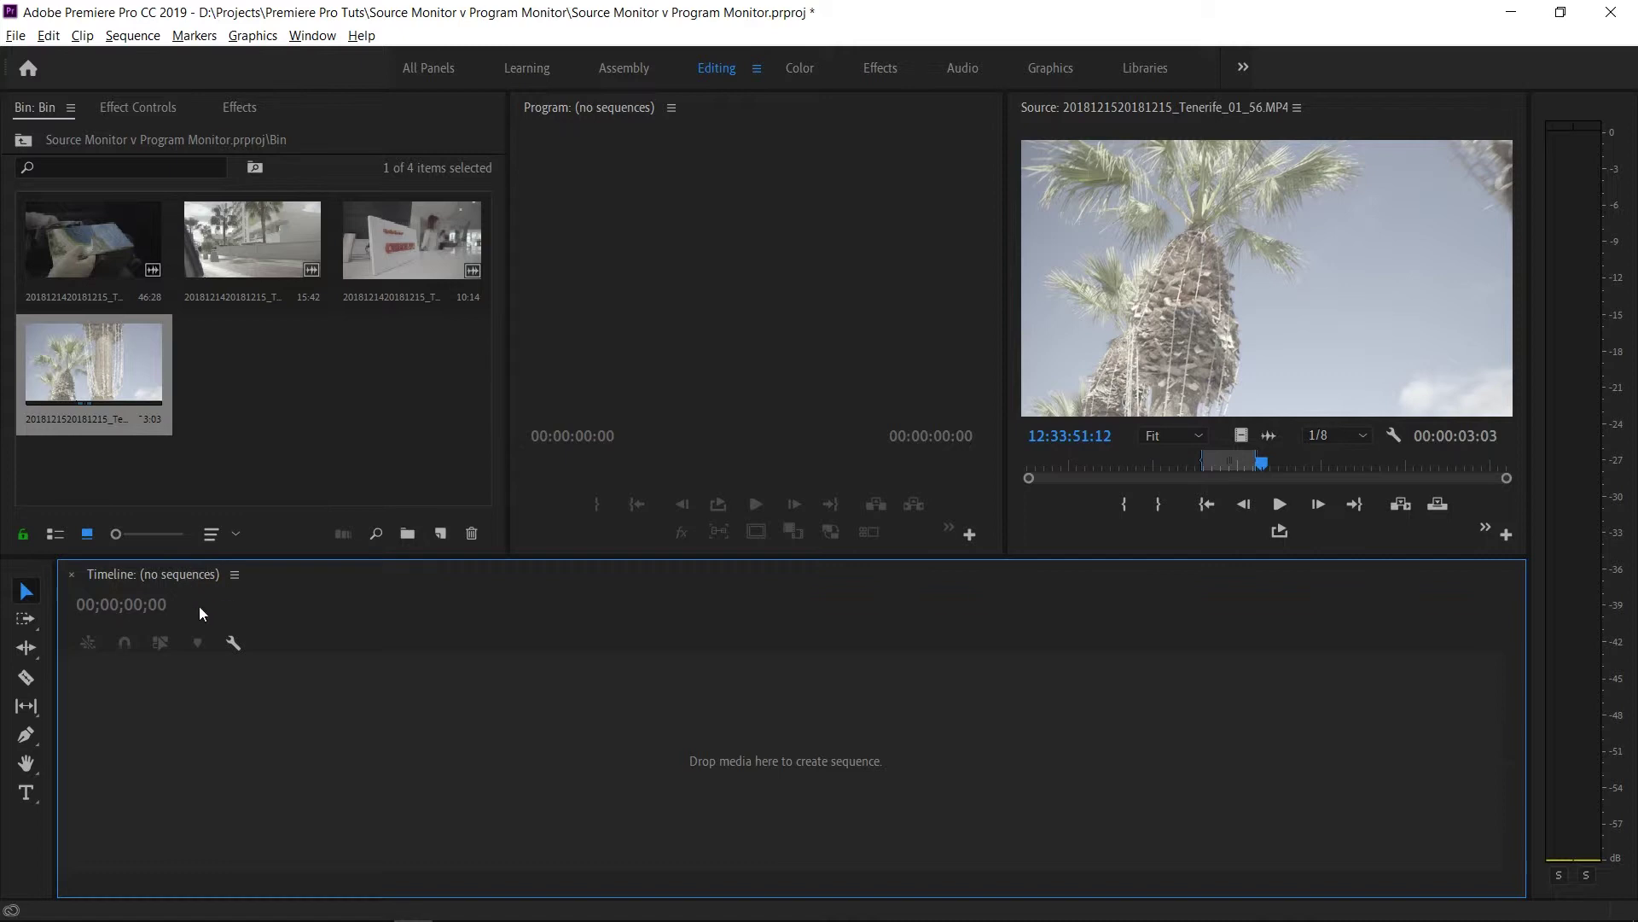
Step: Drag the trimmed 3:03 palm-tree clip onto the empty Timeline to build a new sequence
click(1312, 295)
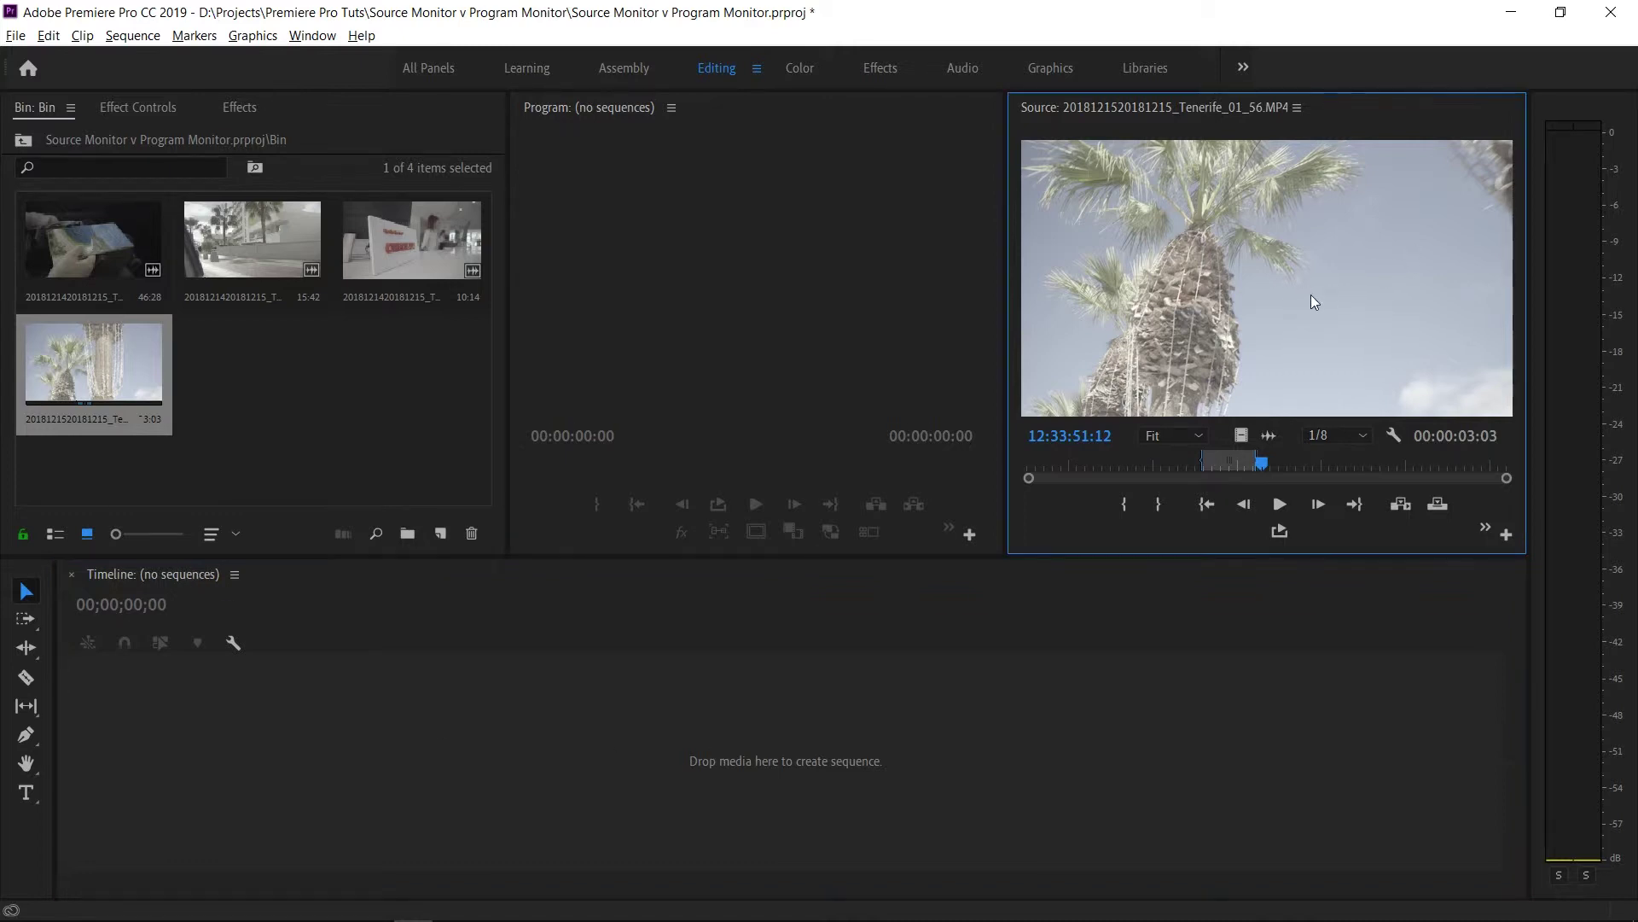
drag(1313, 301, 1131, 464)
drag(980, 630, 565, 760)
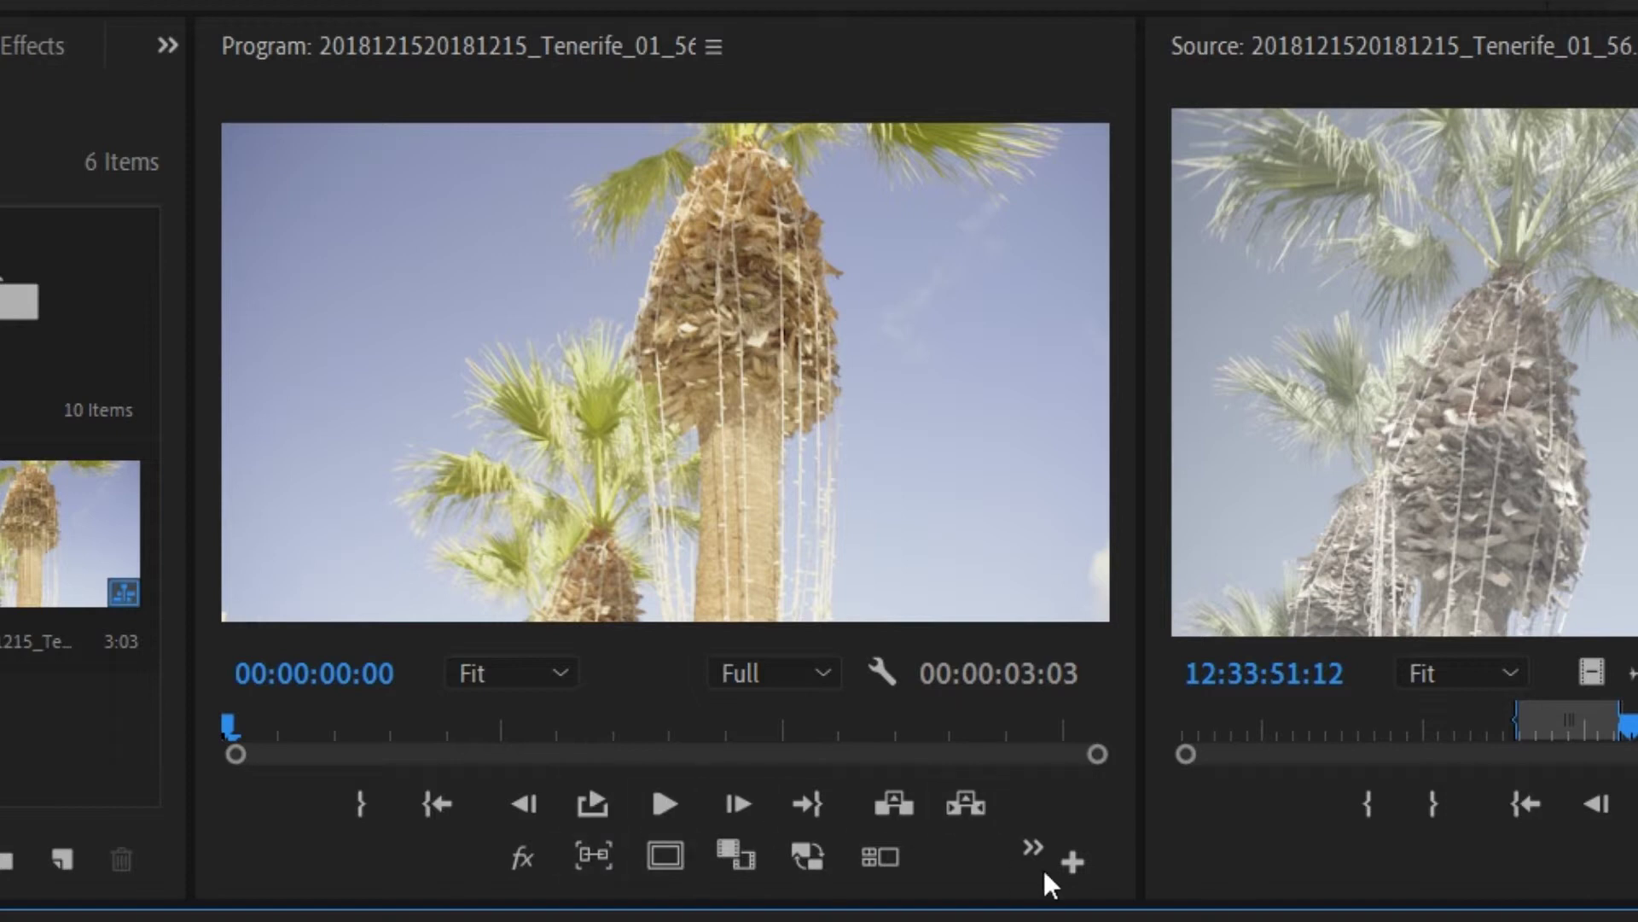
Step: Toggle Safe Margins on and off, then switch the Program Monitor to Comparison View
click(682, 853)
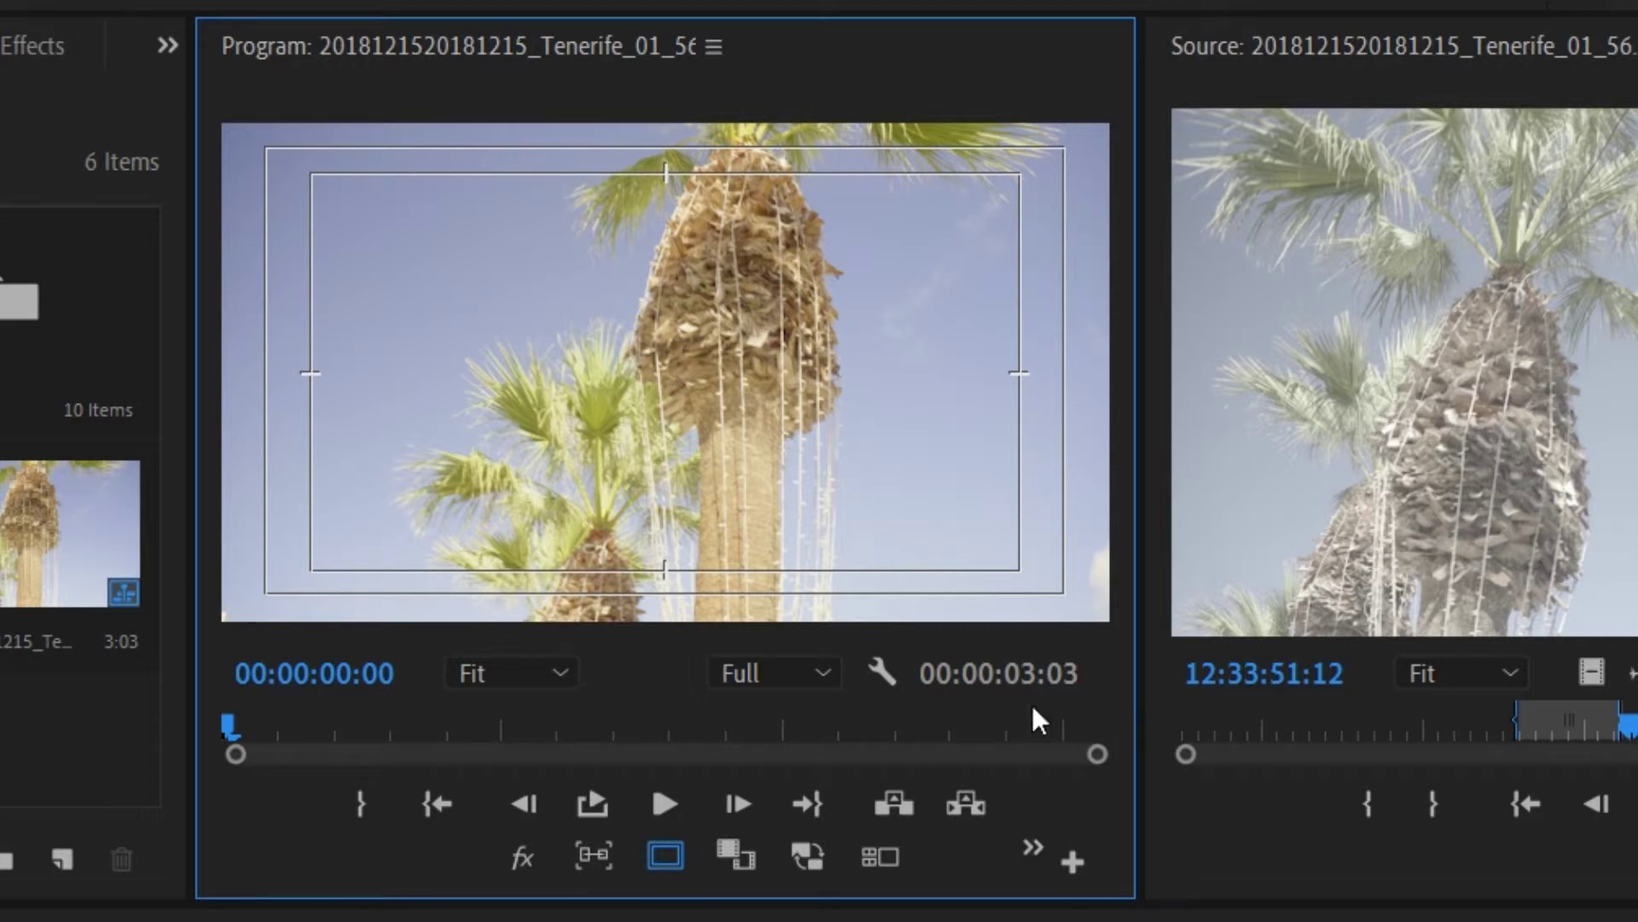
click(664, 857)
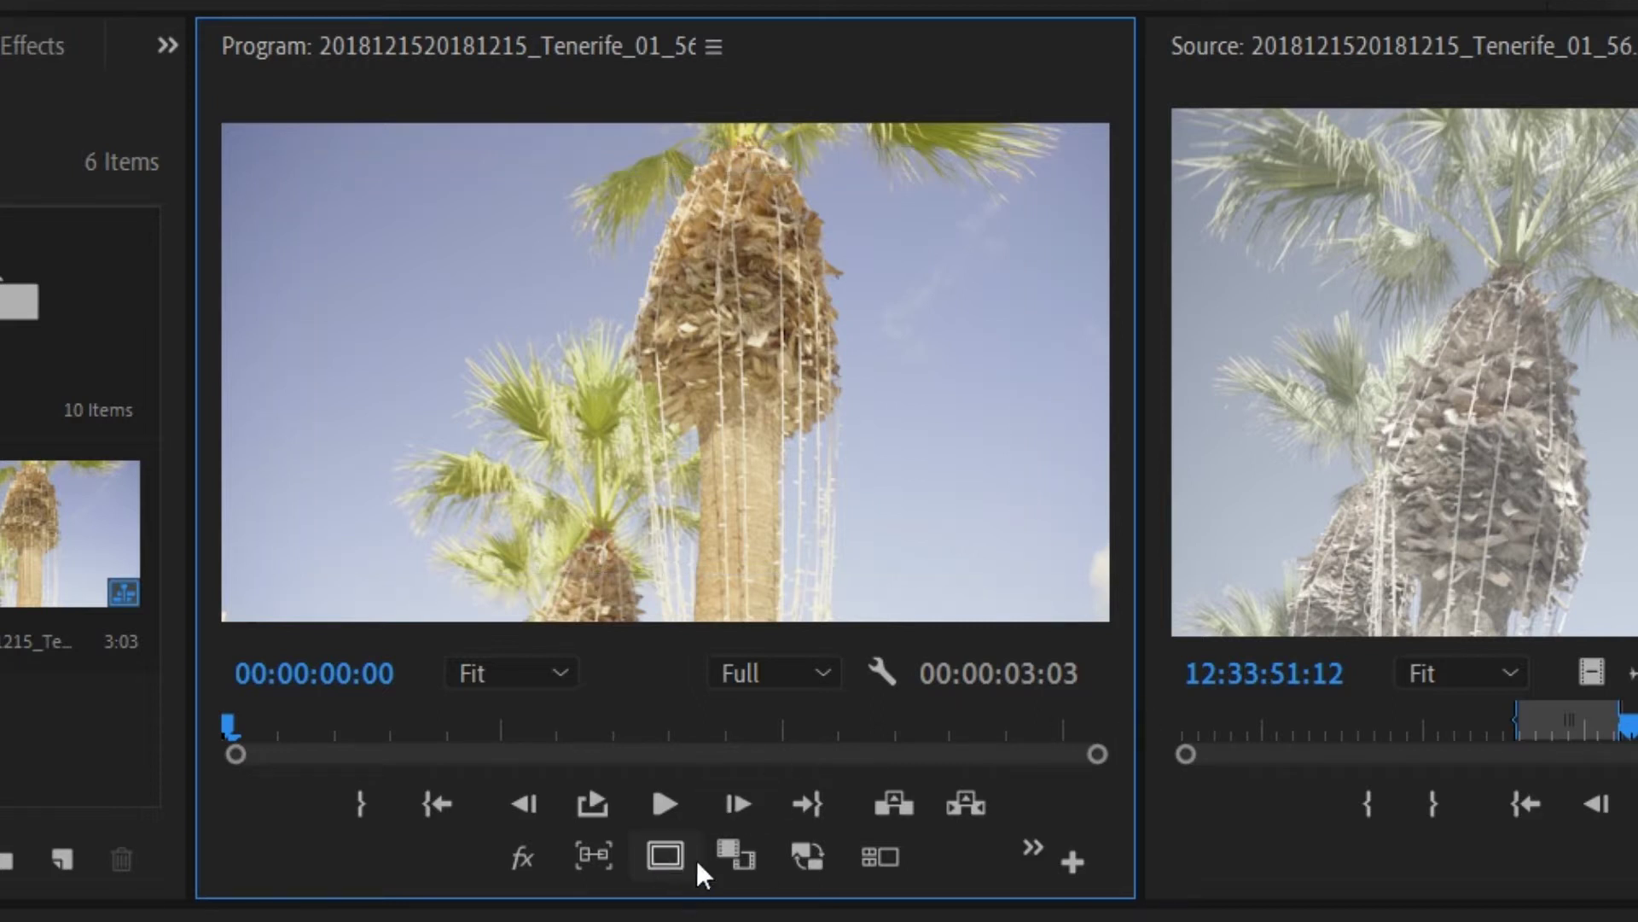
click(749, 868)
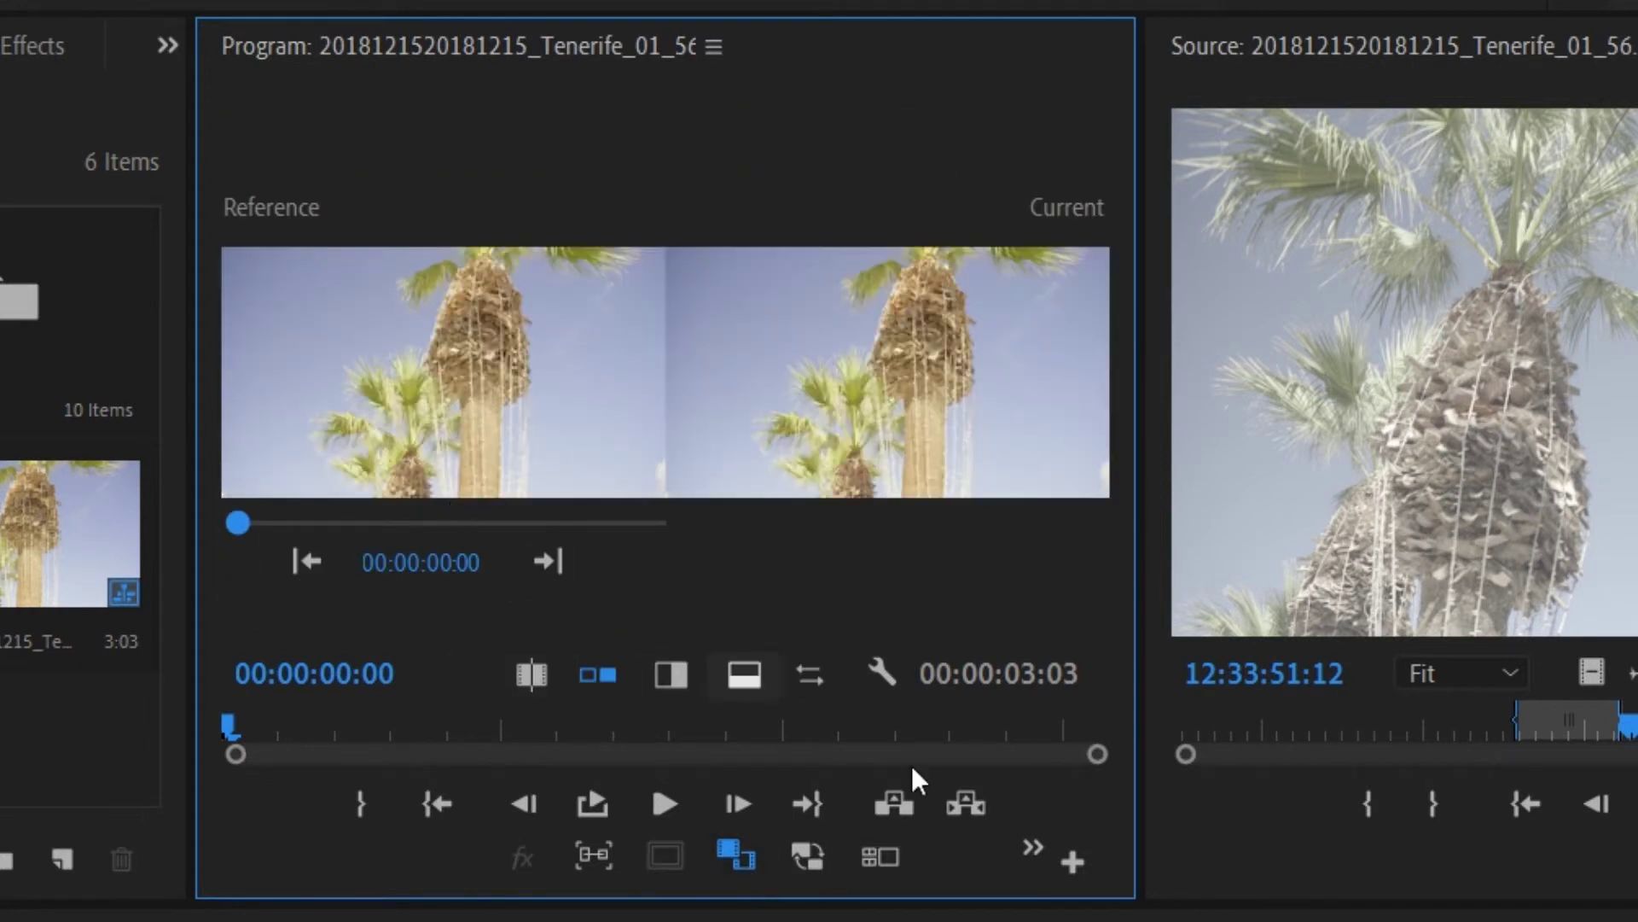
Step: Turn off Comparison View, open the Button Editor, and scrub the check-in clip in the Source Monitor
click(756, 868)
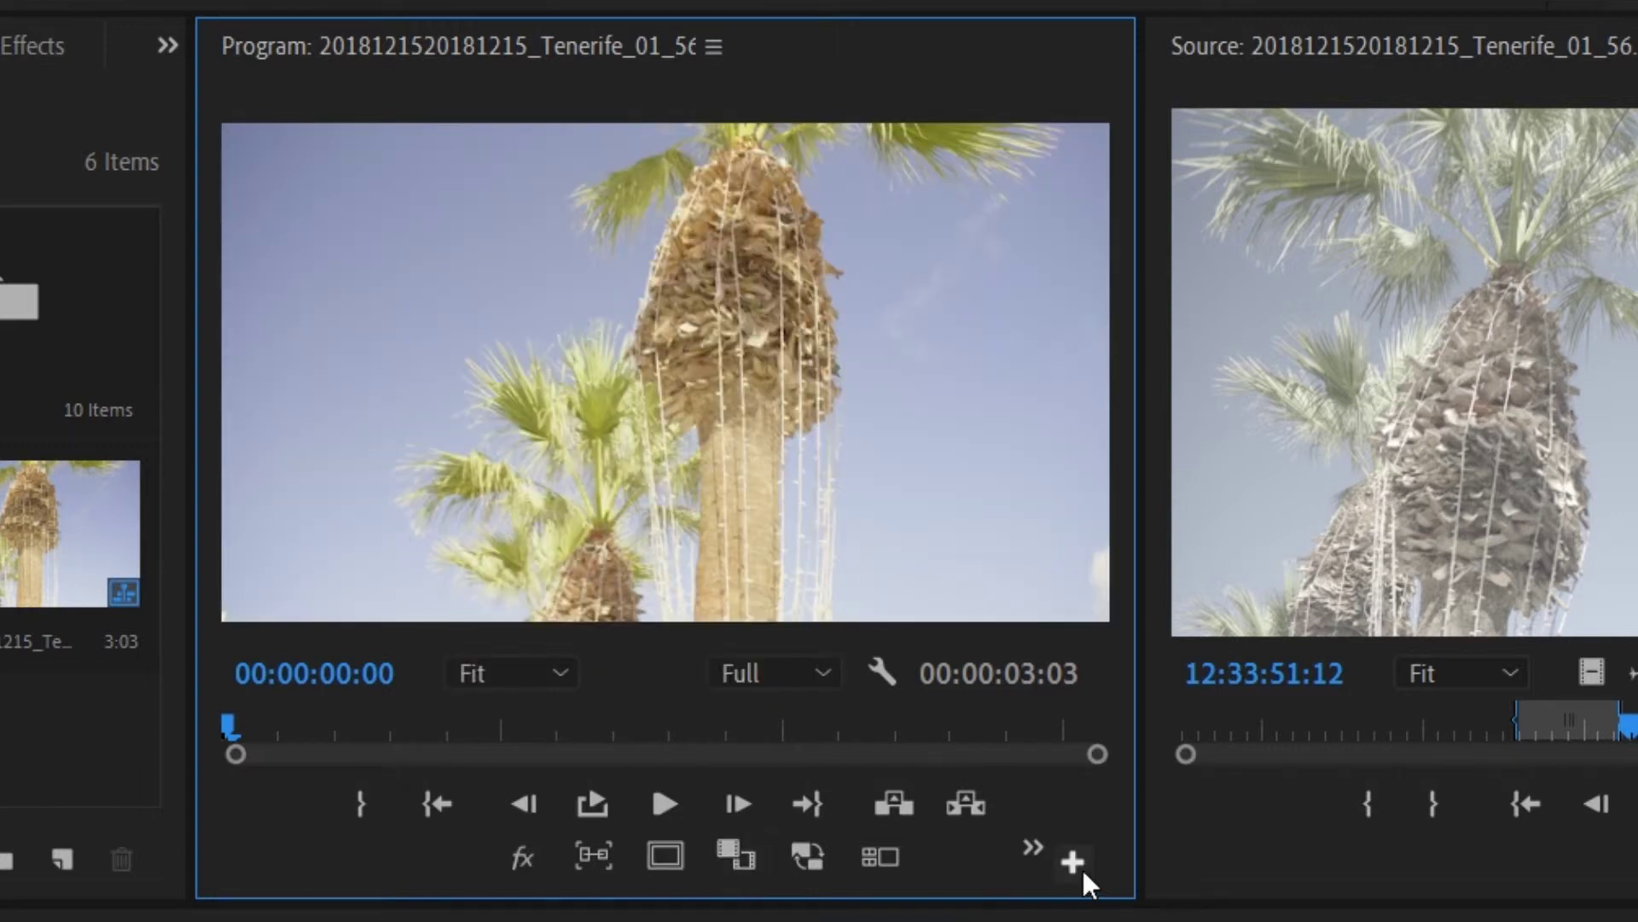
click(1079, 867)
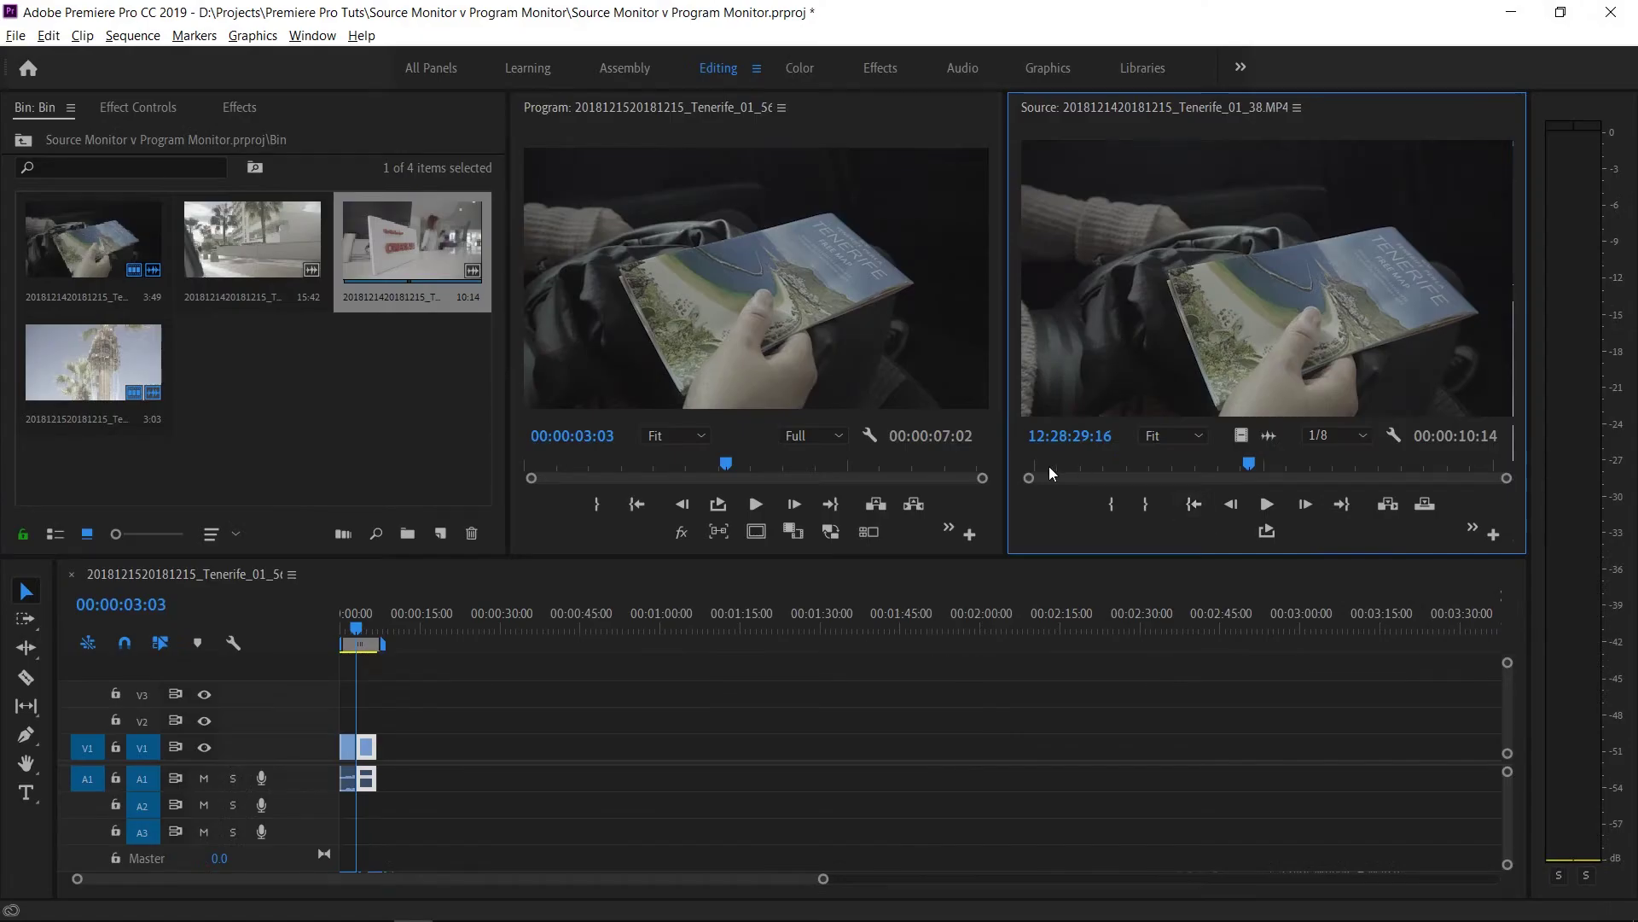
drag(1048, 466, 1066, 473)
Step: Mark a 3:00 range on the check-in clip and insert it at 3:03, making the sequence 10:02
key(i)
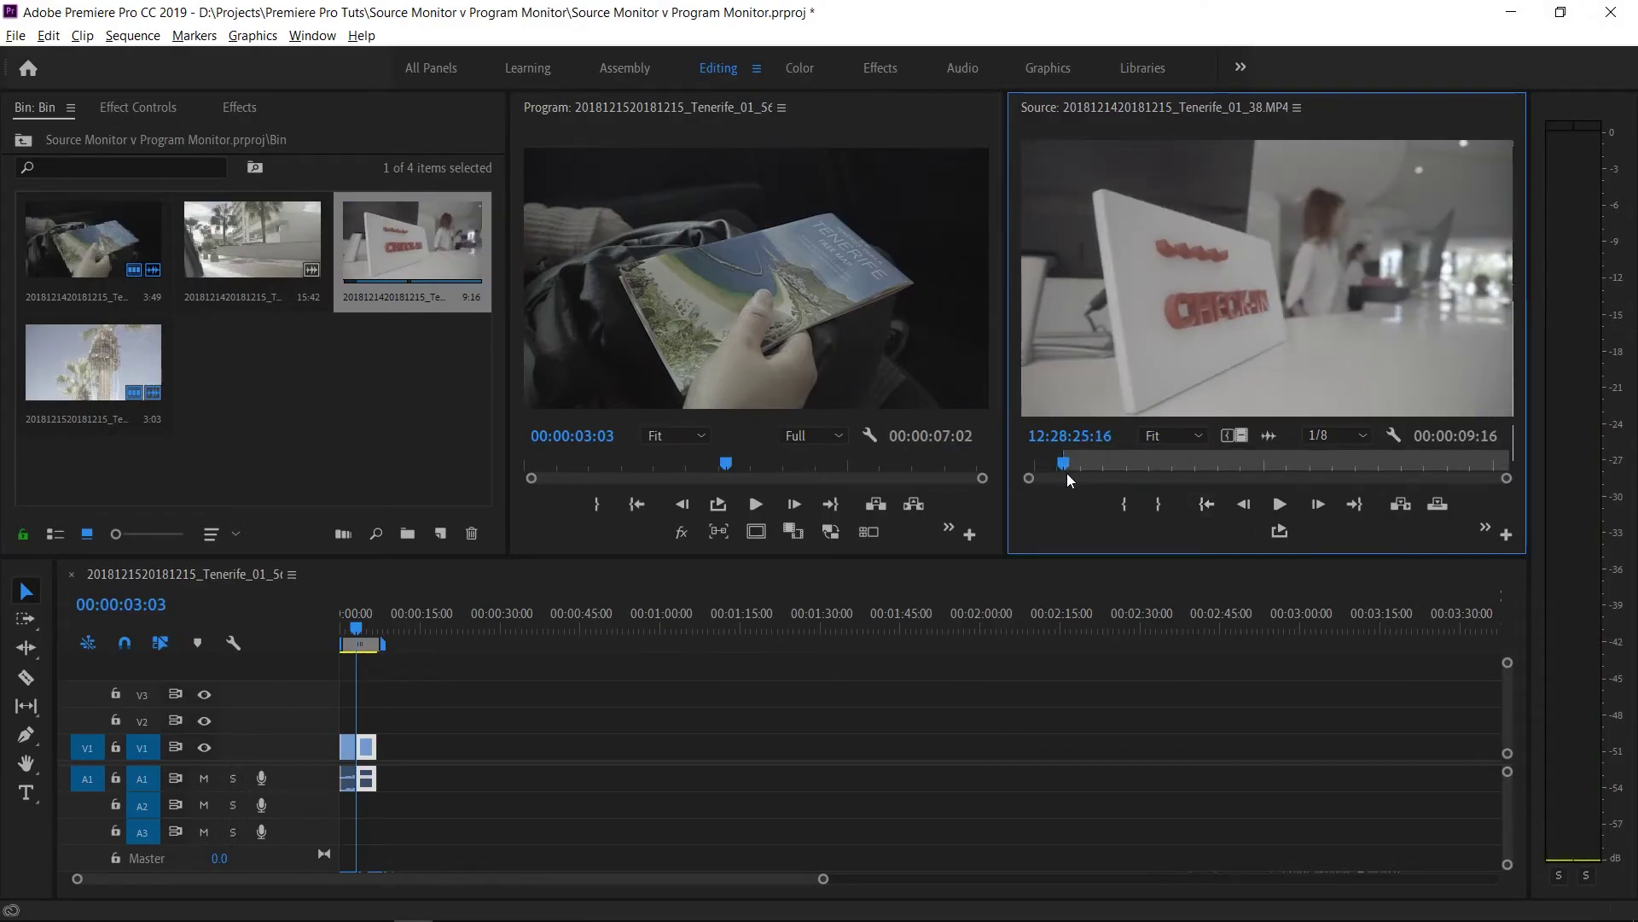
drag(1065, 463, 1147, 473)
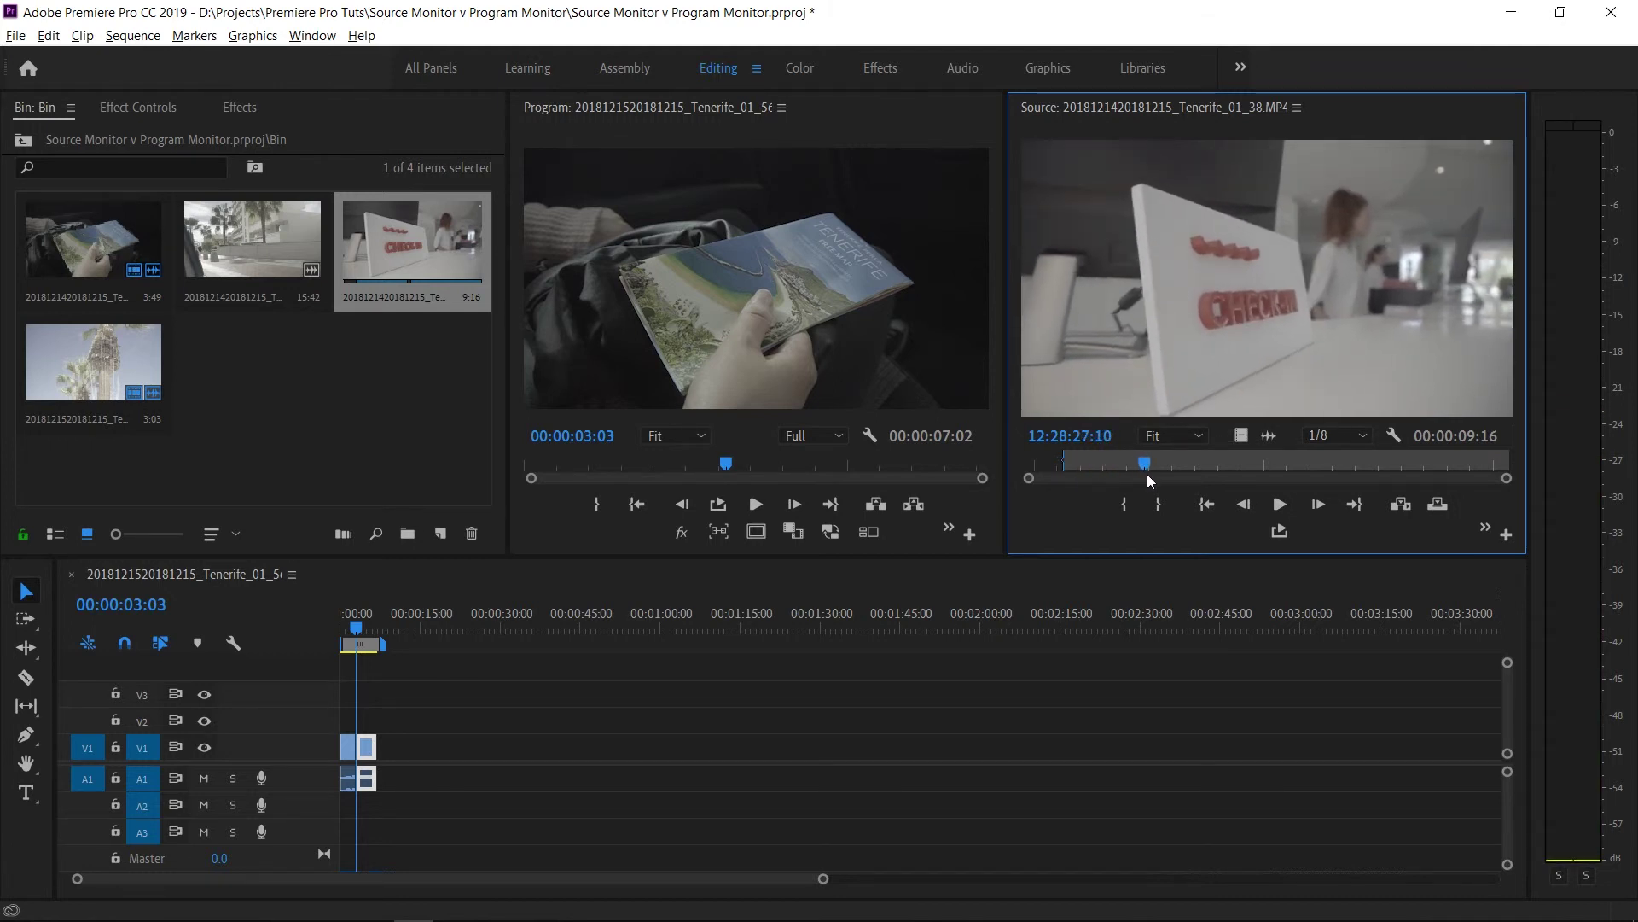
key(i)
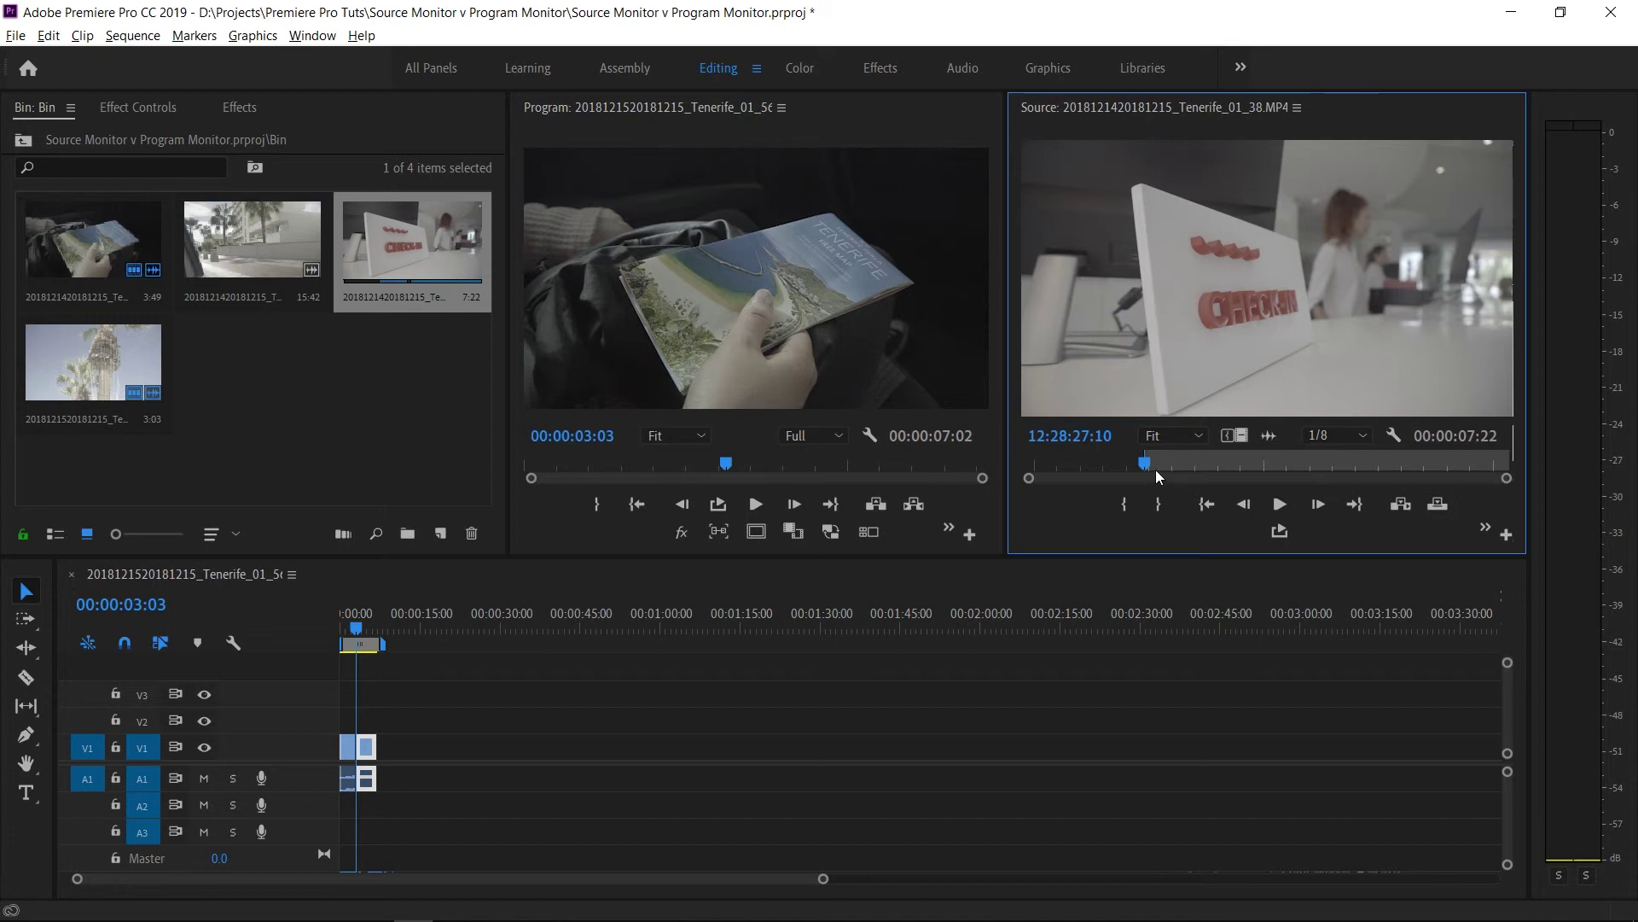
drag(1145, 464, 1282, 470)
key(o)
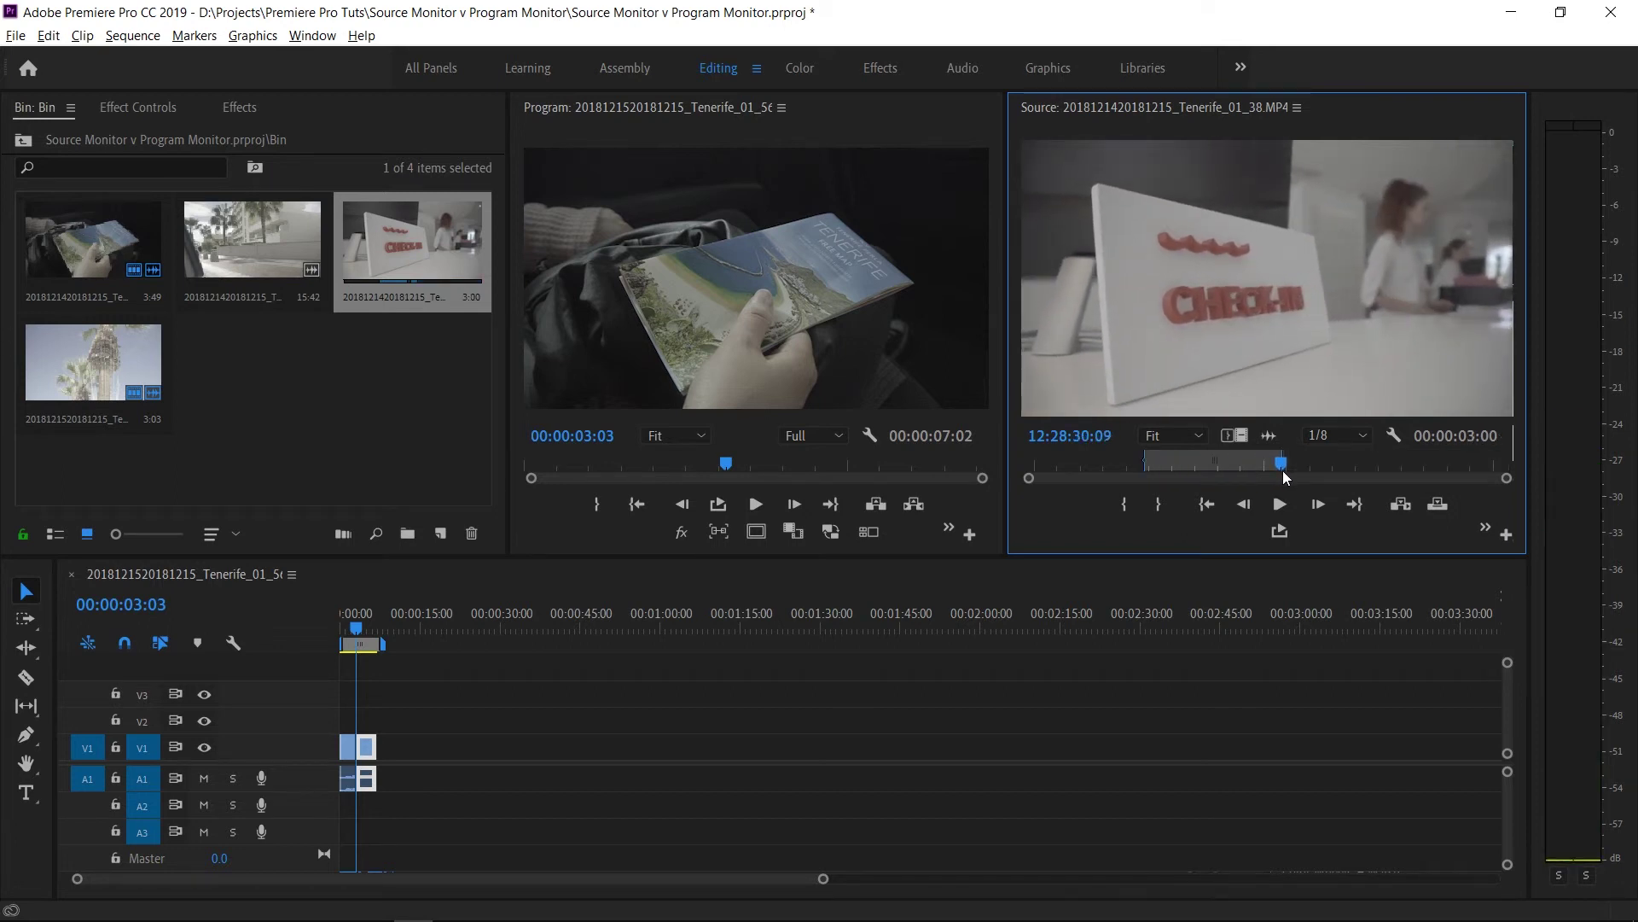
click(1405, 510)
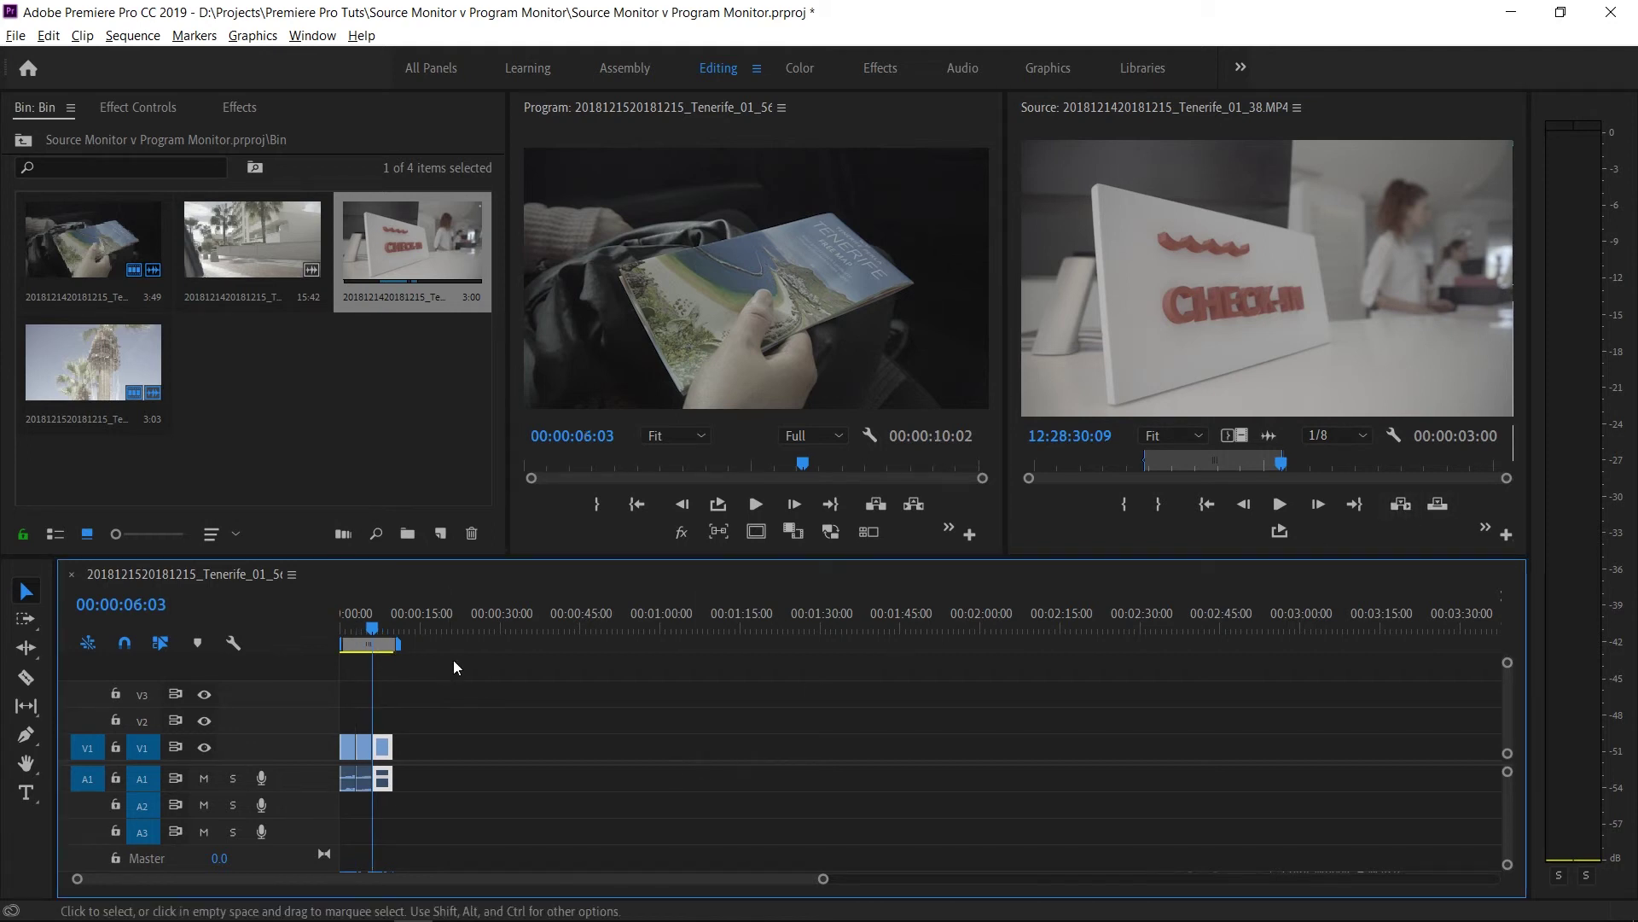
key(Home)
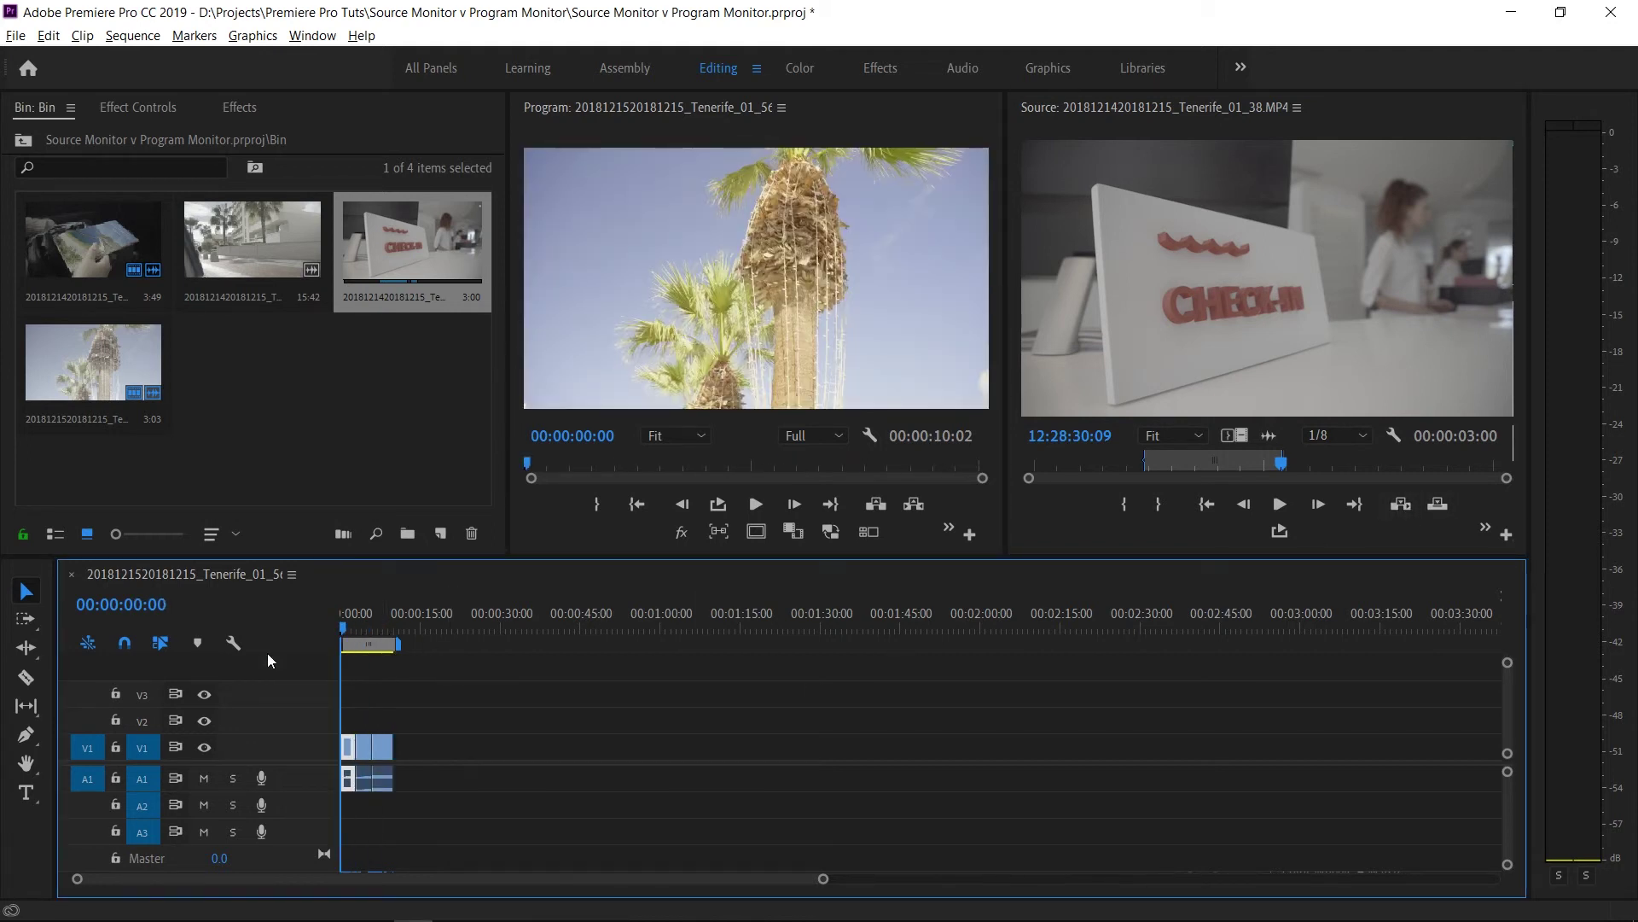
Step: Play the 10:02 sequence from the start in the Program Monitor
key(space)
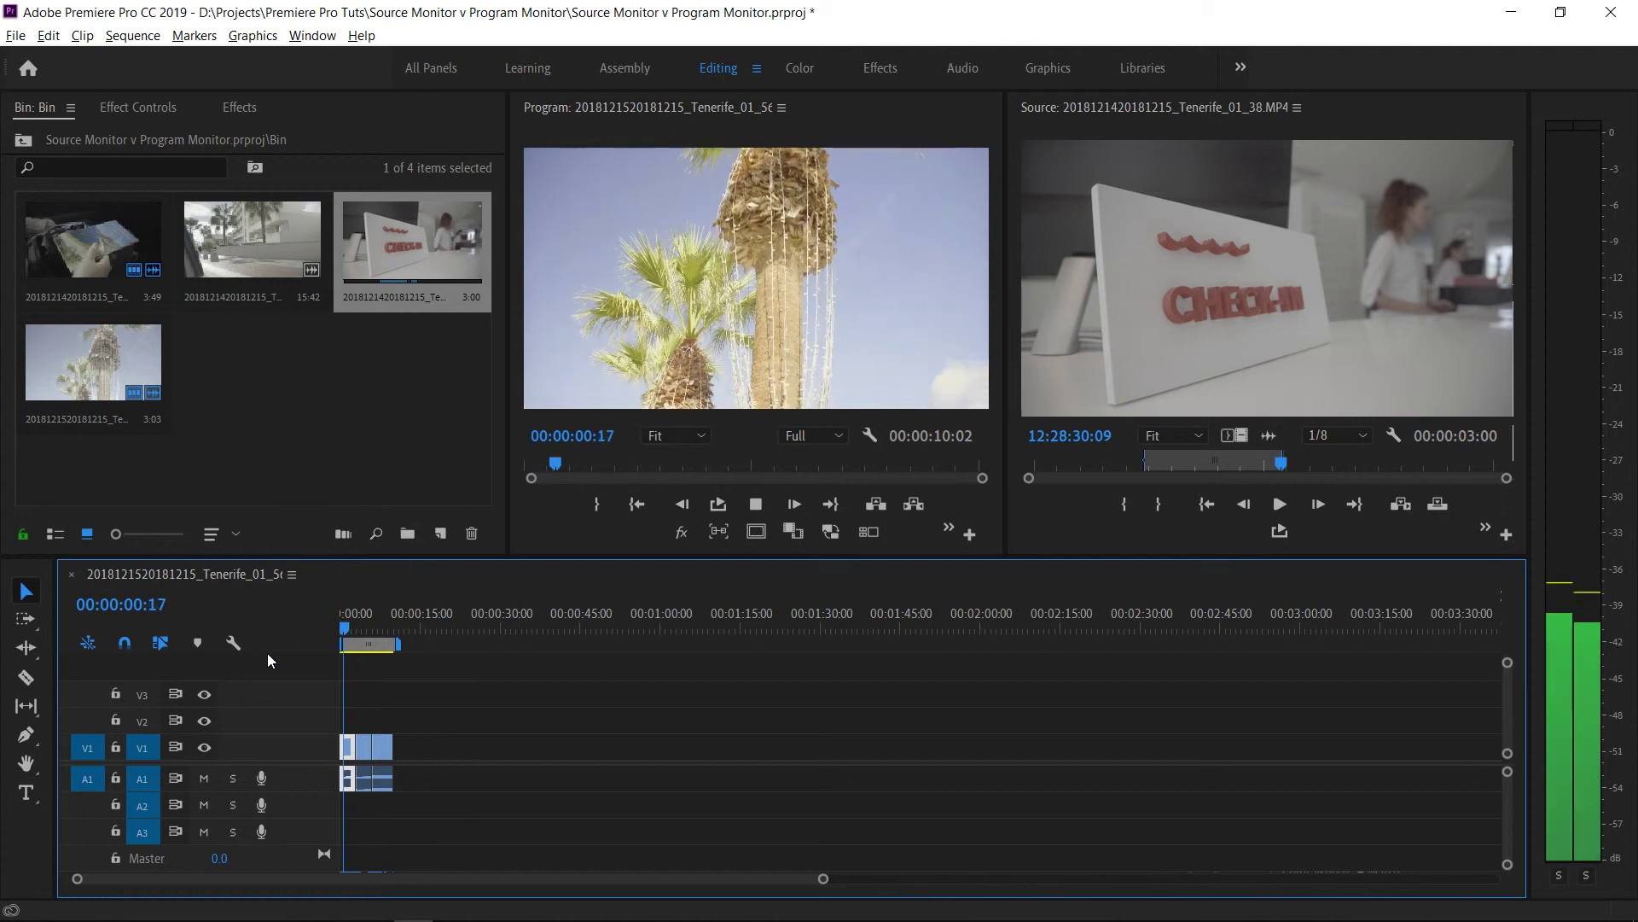